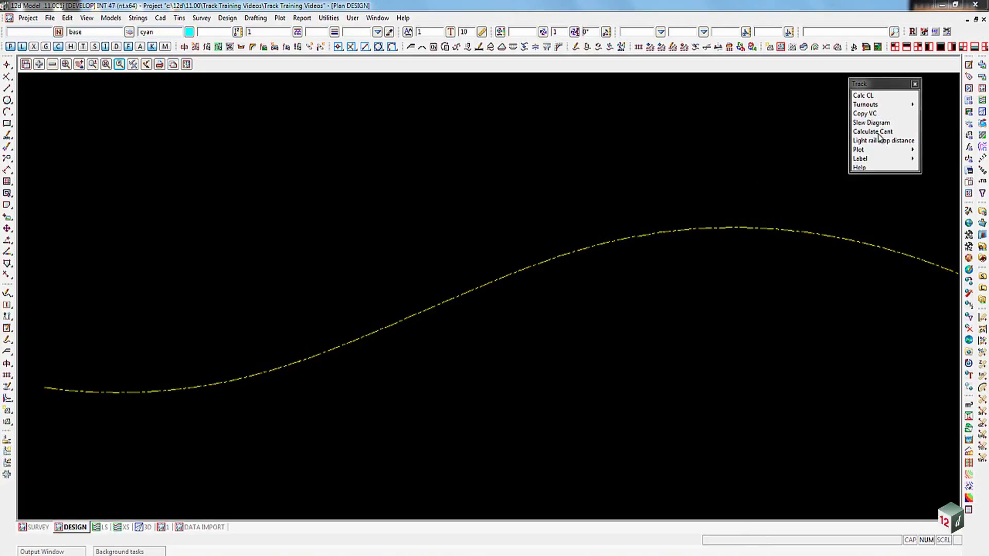
# - Open the Rail Slew Calculator and move it aside to uncover the curve
pyautogui.click(867, 123)
pyautogui.click(706, 48)
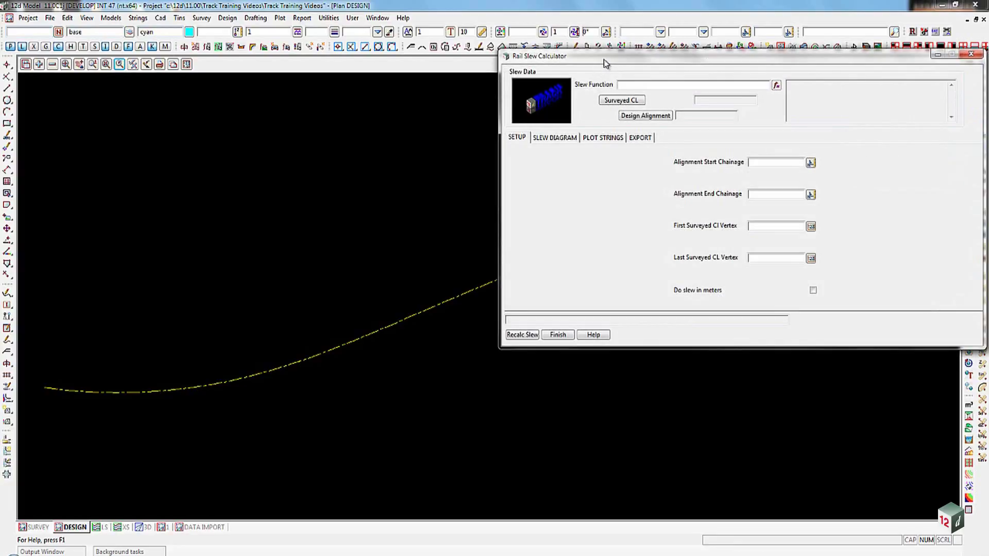
pyautogui.moveTo(604, 60); pyautogui.dragTo(578, 282)
# - Add the ALIGNMENT MAIN LINE FROM SURVEY model to the plan and zoom near CS4116.045
pyautogui.click(38, 64)
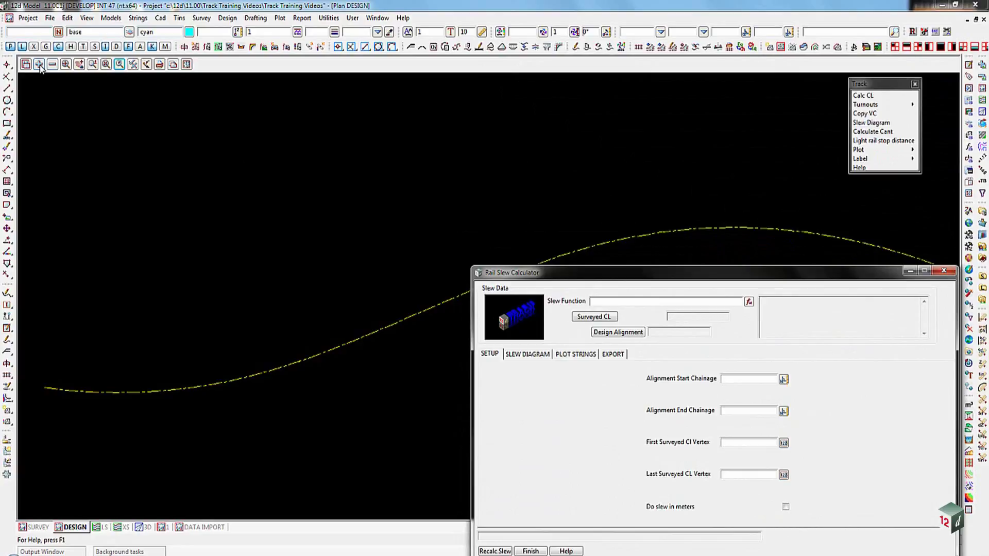
pyautogui.doubleClick(61, 94)
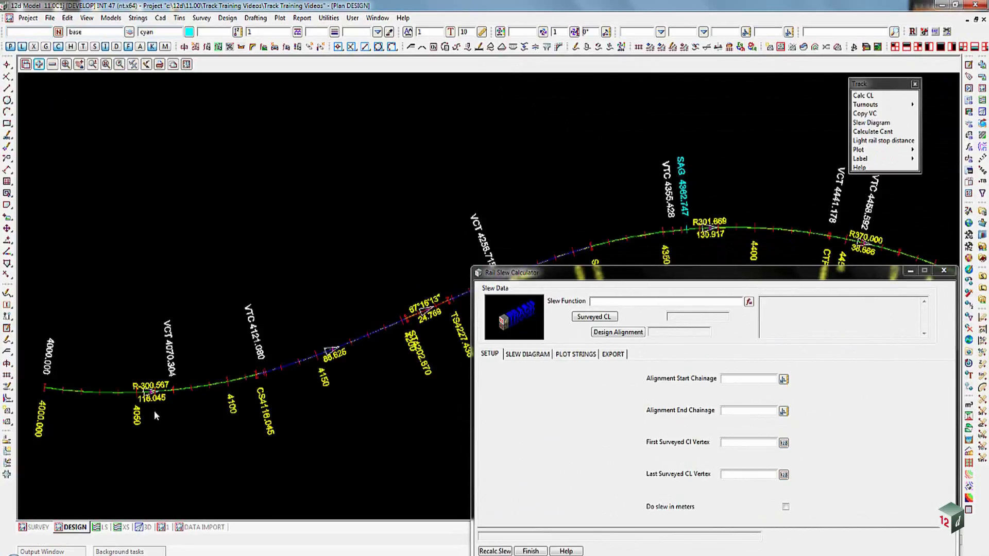
pyautogui.scroll(3, 190, 396)
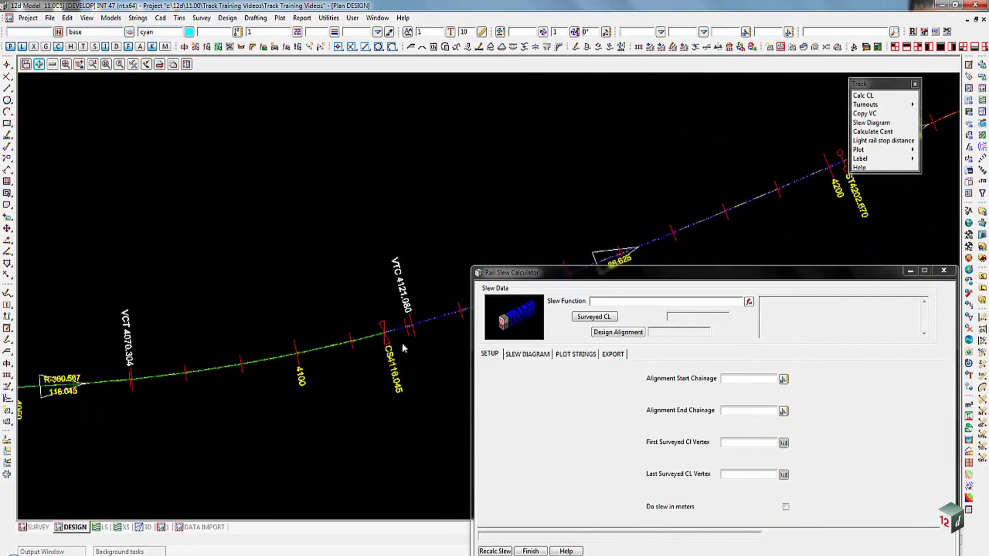
pyautogui.scroll(5, 396, 344)
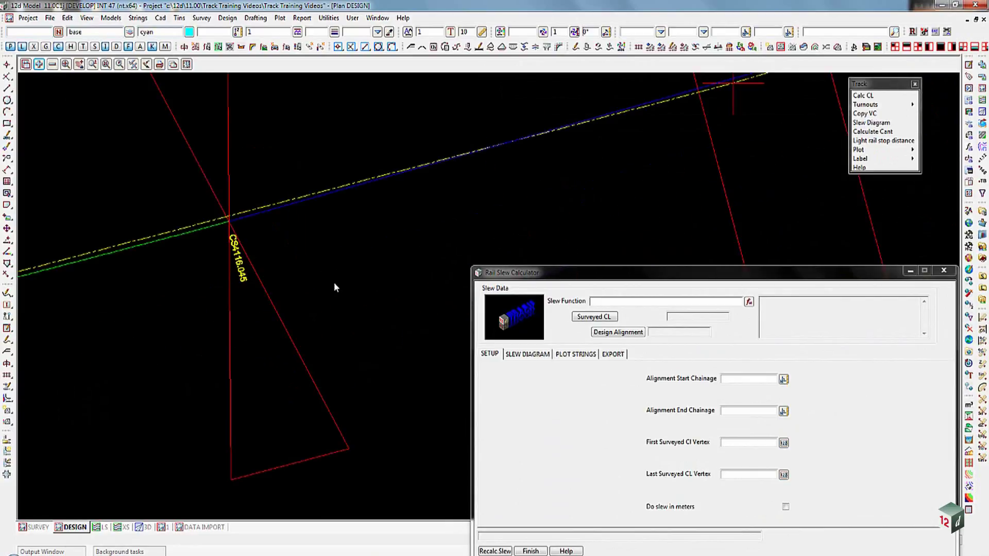
pyautogui.scroll(1, 159, 231)
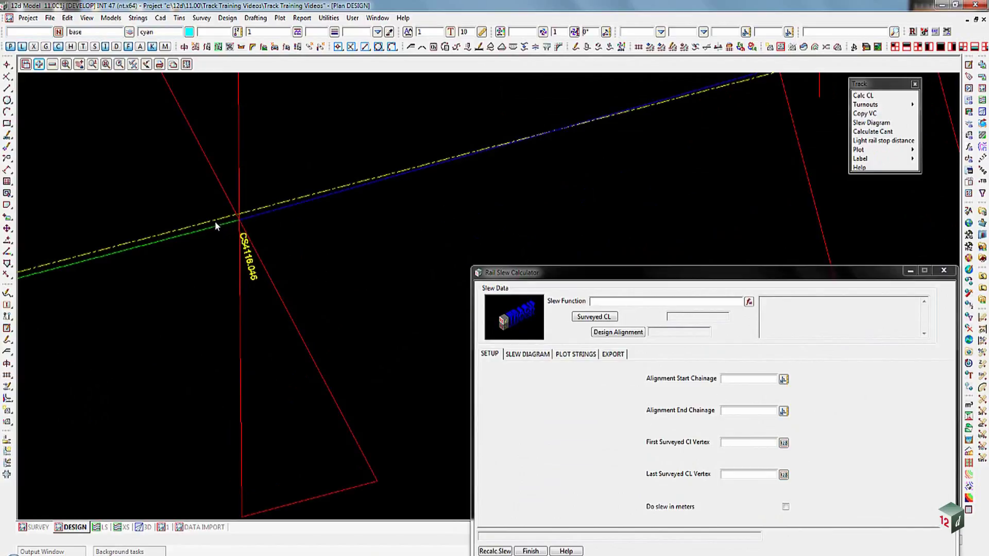
pyautogui.scroll(-2, 225, 233)
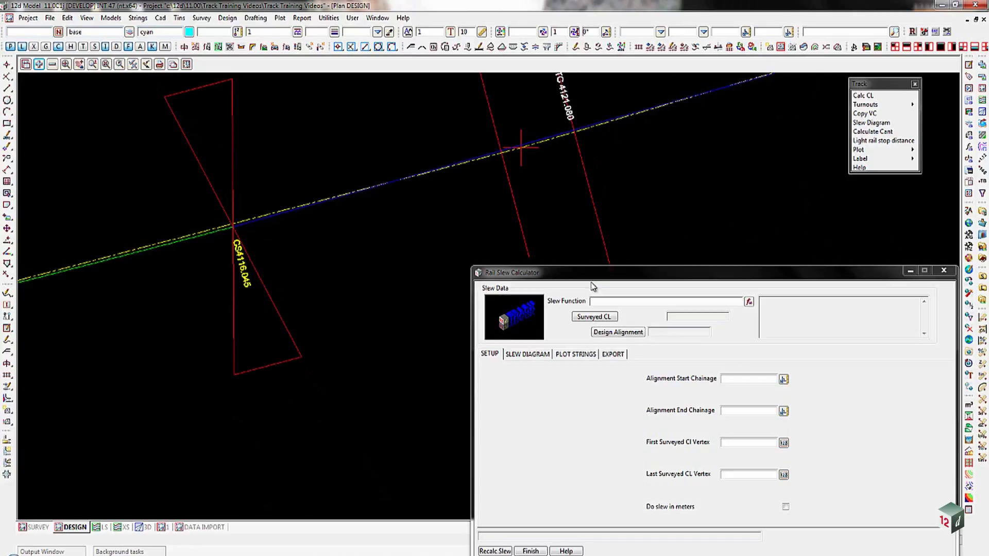
pyautogui.moveTo(598, 273); pyautogui.dragTo(589, 238)
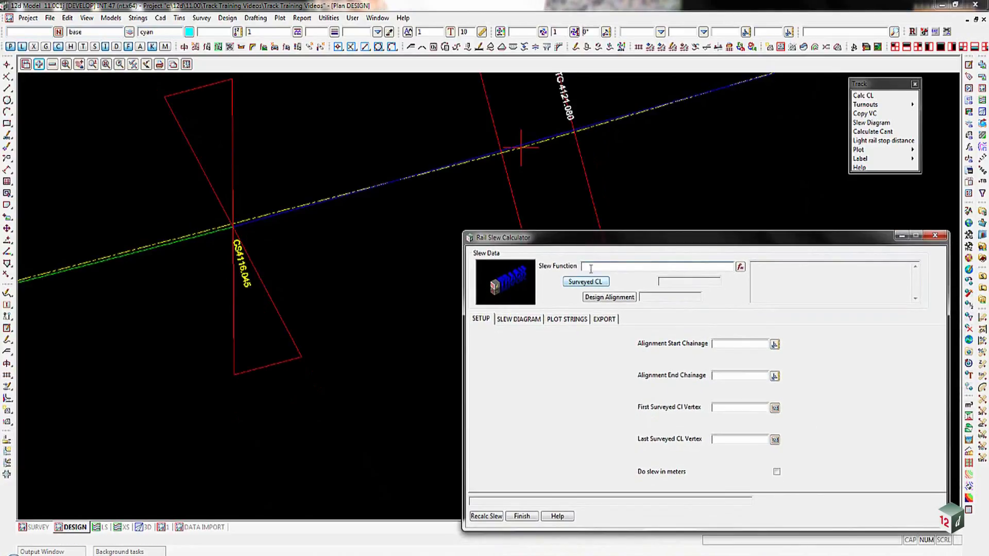
# - Name the slew function RS01MLdn SLEW and pick the track cl points string as surveyed centreline
pyautogui.click(591, 266)
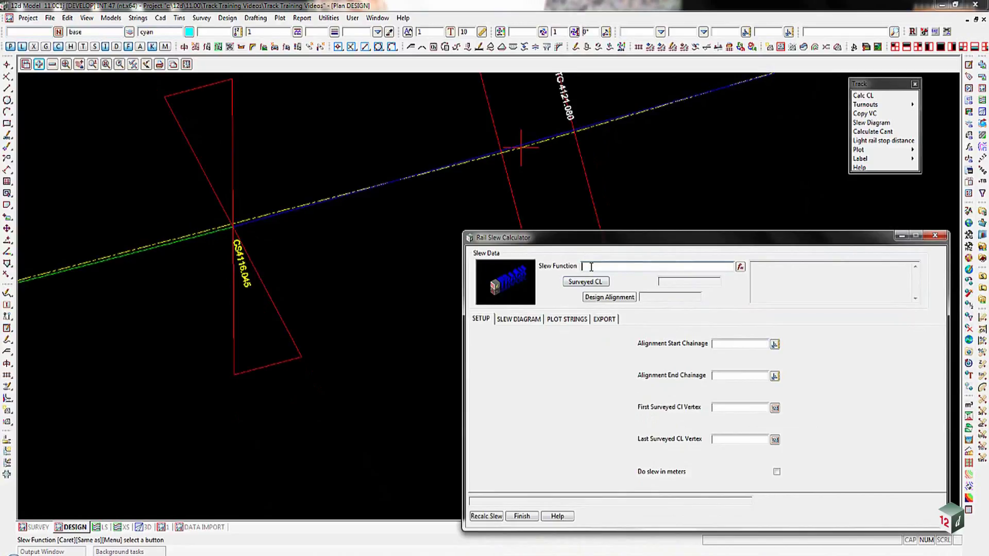
pyautogui.write('RS01MLdn SLEW')
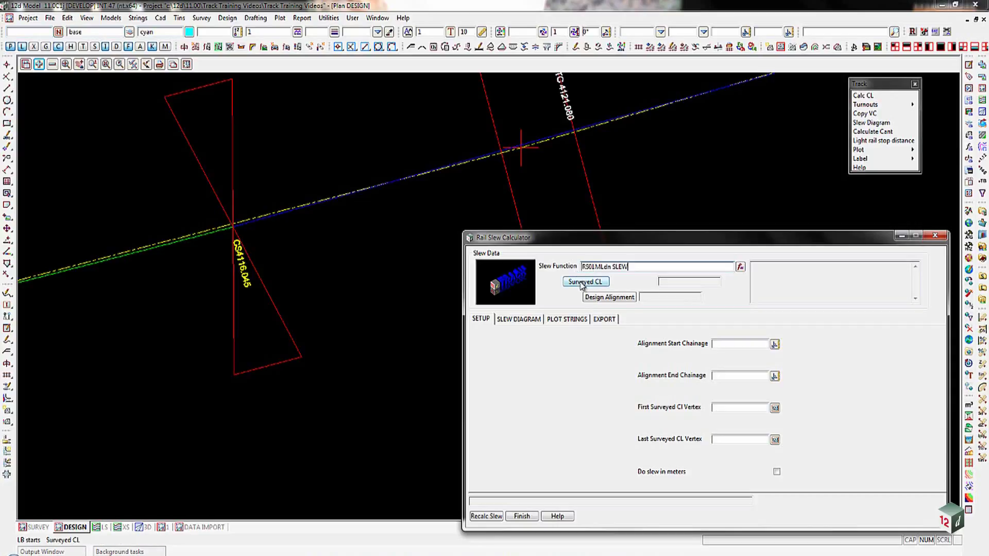
pyautogui.click(583, 282)
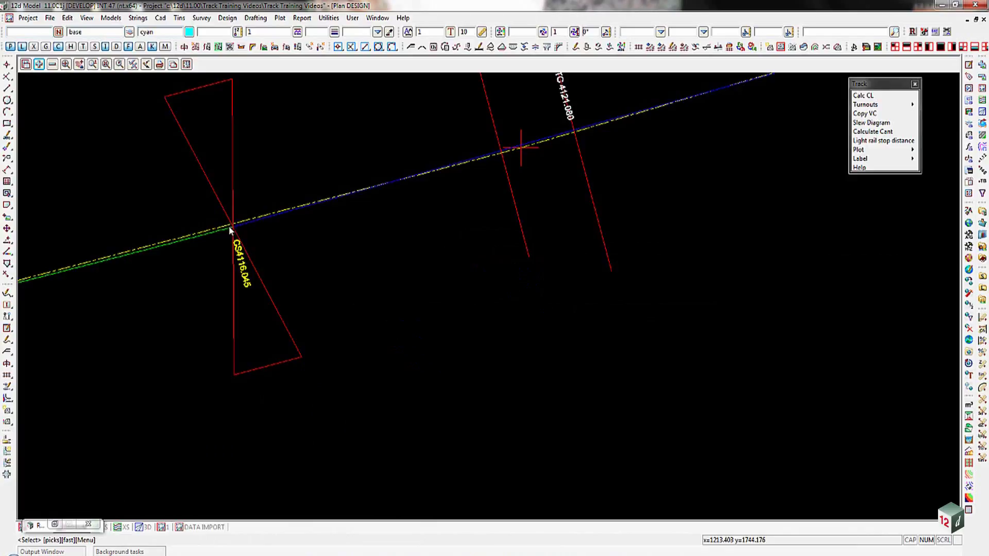
pyautogui.click(215, 228)
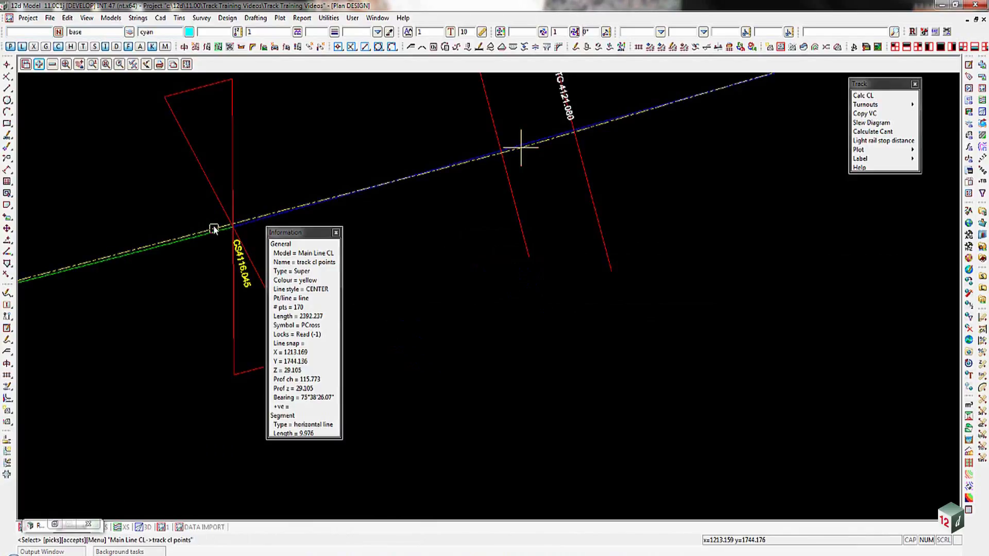
pyautogui.middleClick(214, 227)
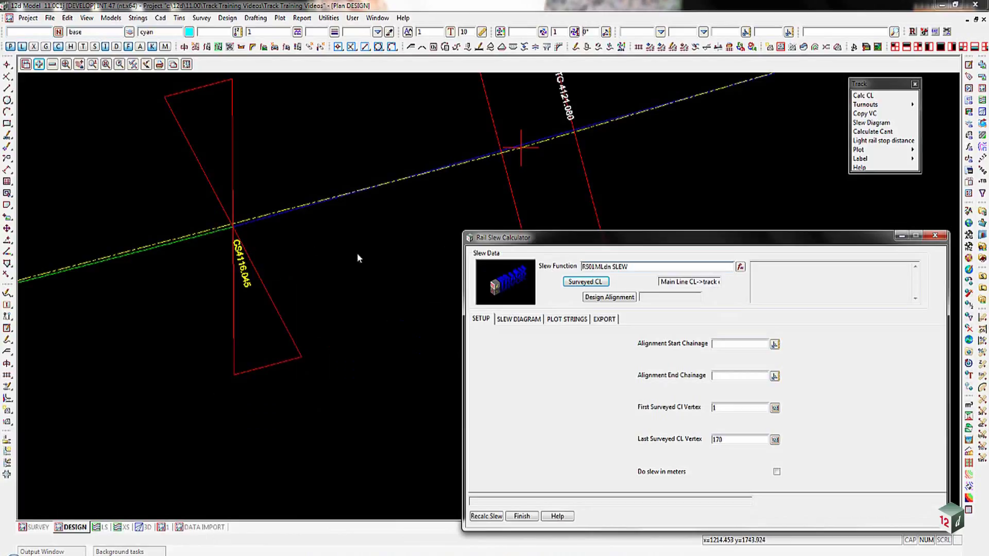
# - Pick the main line alignment near CS4116.045 as the design alignment
pyautogui.click(598, 298)
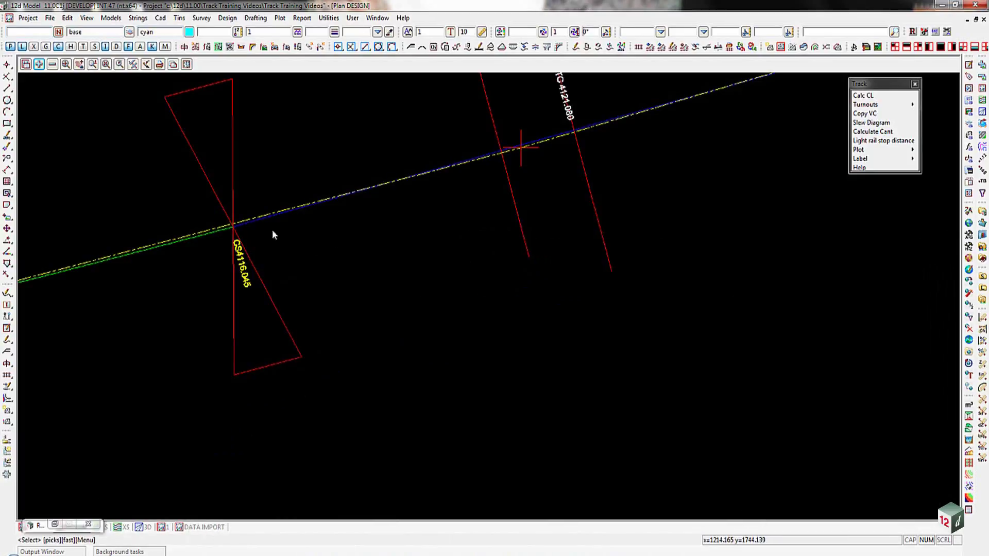
pyautogui.click(242, 226)
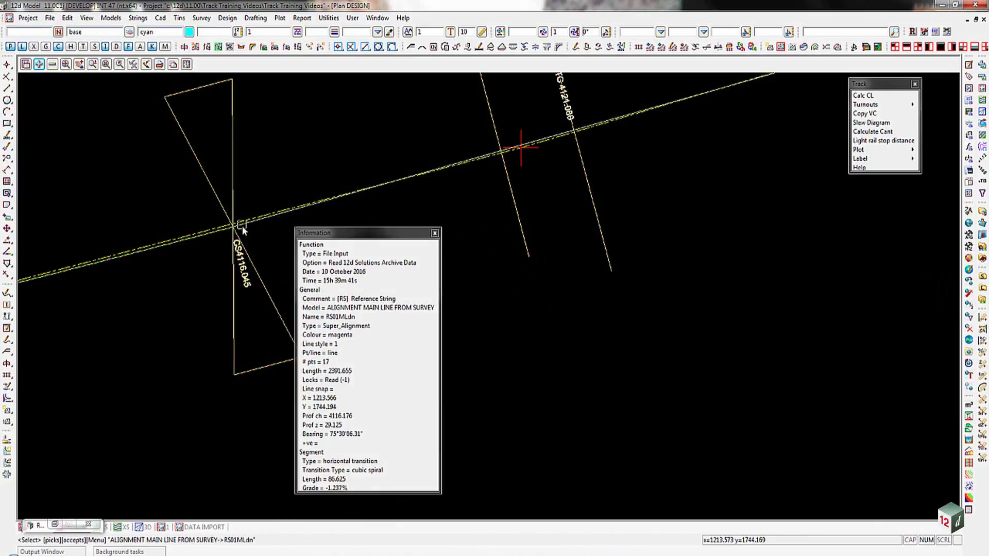
pyautogui.middleClick(242, 225)
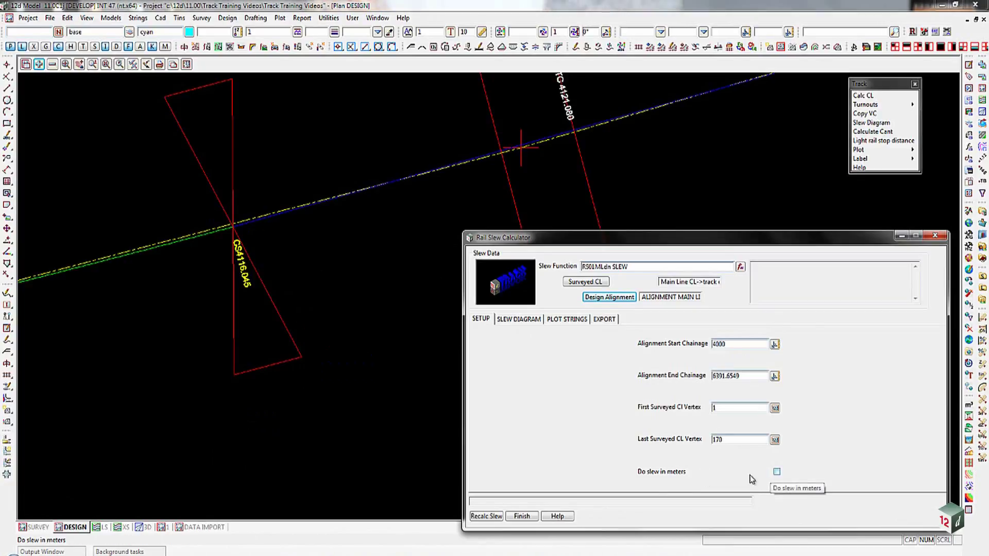
# - Recalculate the slew and fit the diagram showing design radius, existing radius and slew for chainages 4000–6381
pyautogui.click(486, 516)
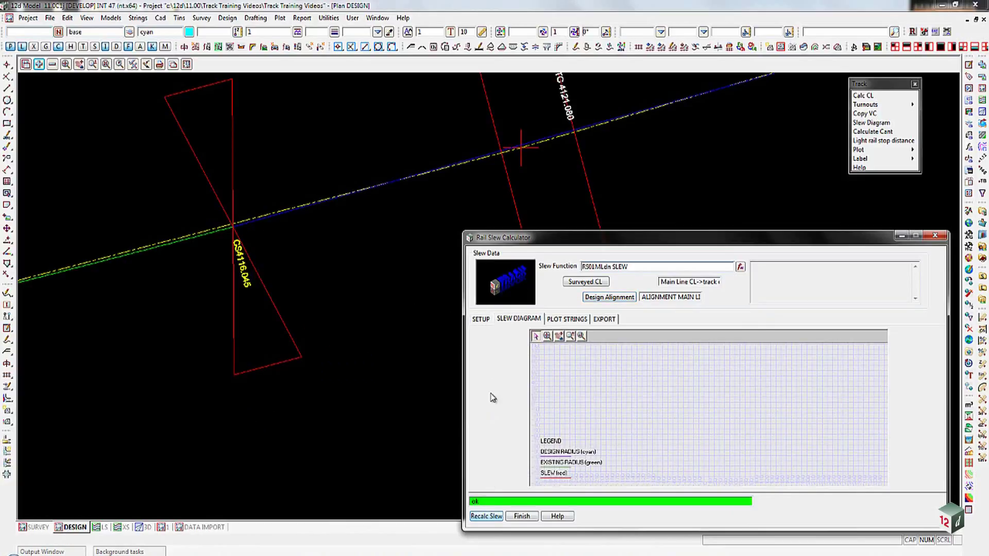
pyautogui.click(547, 336)
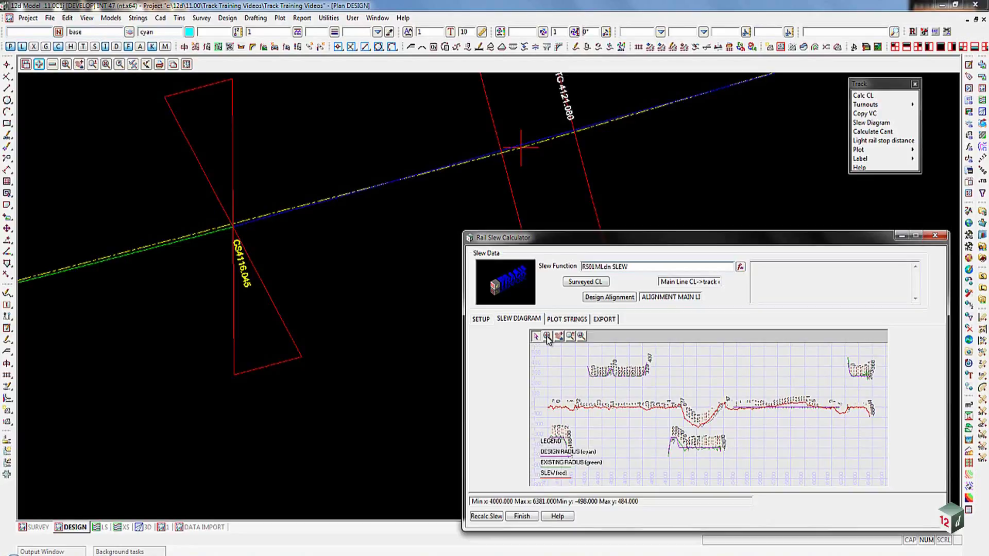
# - Zoom a window around the red slew curve so its labelled offset values are readable
pyautogui.click(546, 336)
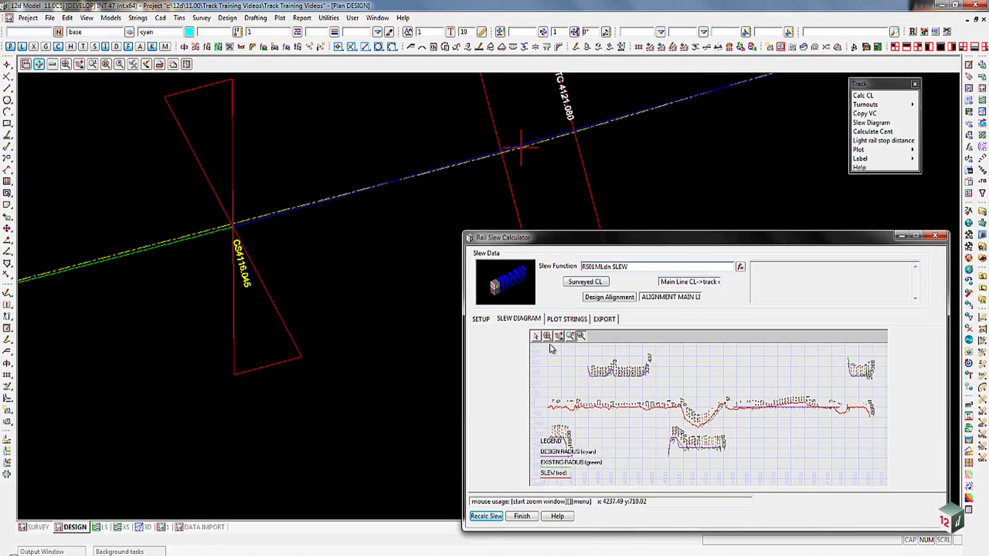
pyautogui.click(582, 339)
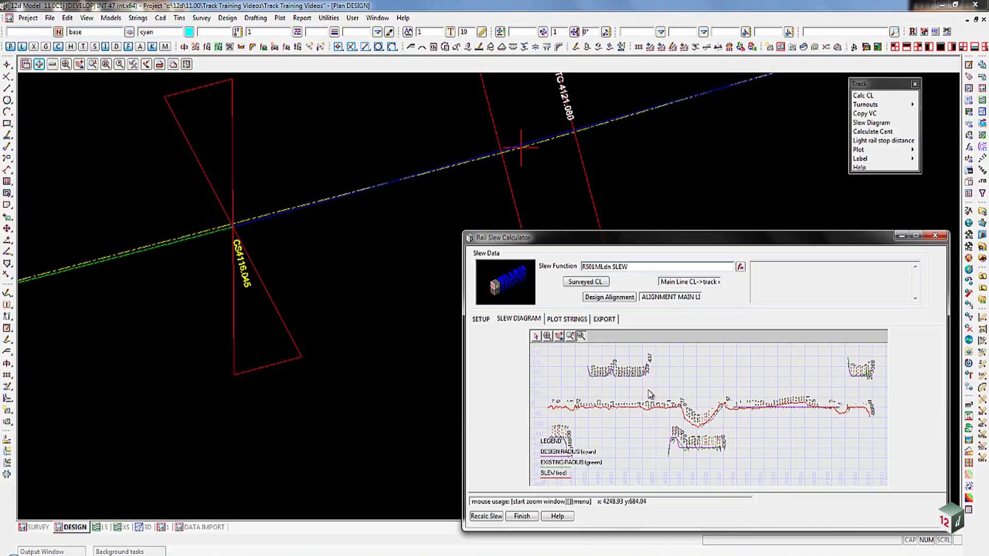
pyautogui.moveTo(650, 390); pyautogui.dragTo(734, 438)
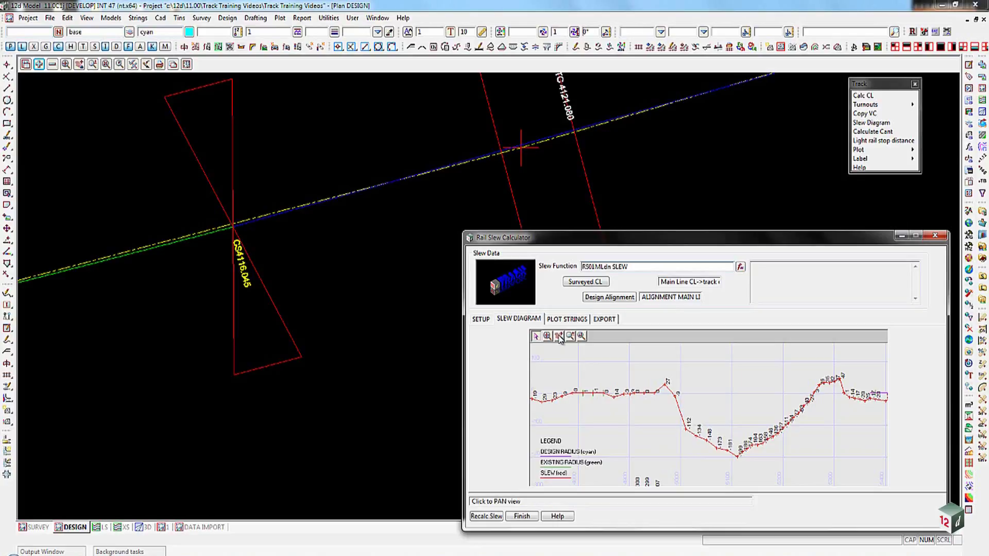
# - Pan the slew diagram along the chainage to a fairly level stretch with small dips
pyautogui.click(560, 336)
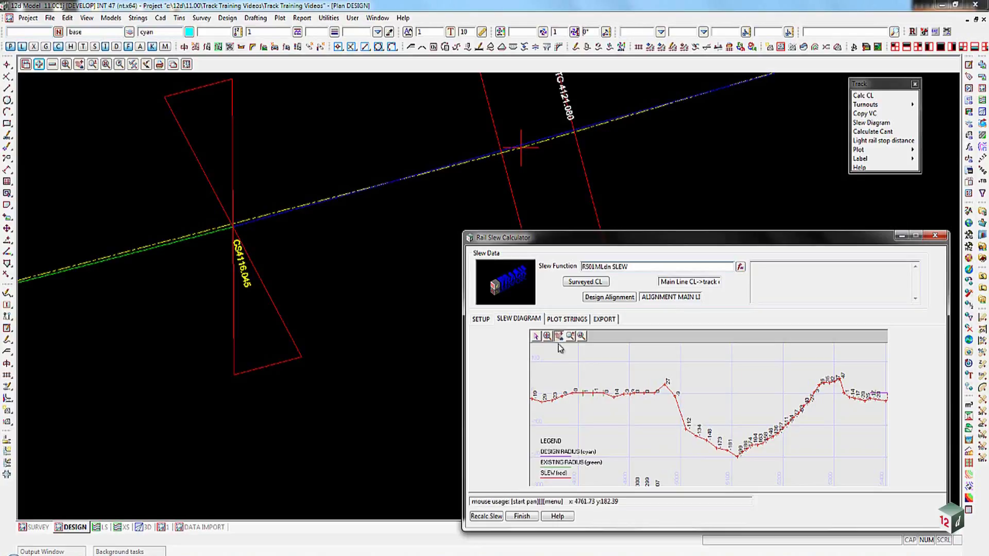
pyautogui.click(560, 402)
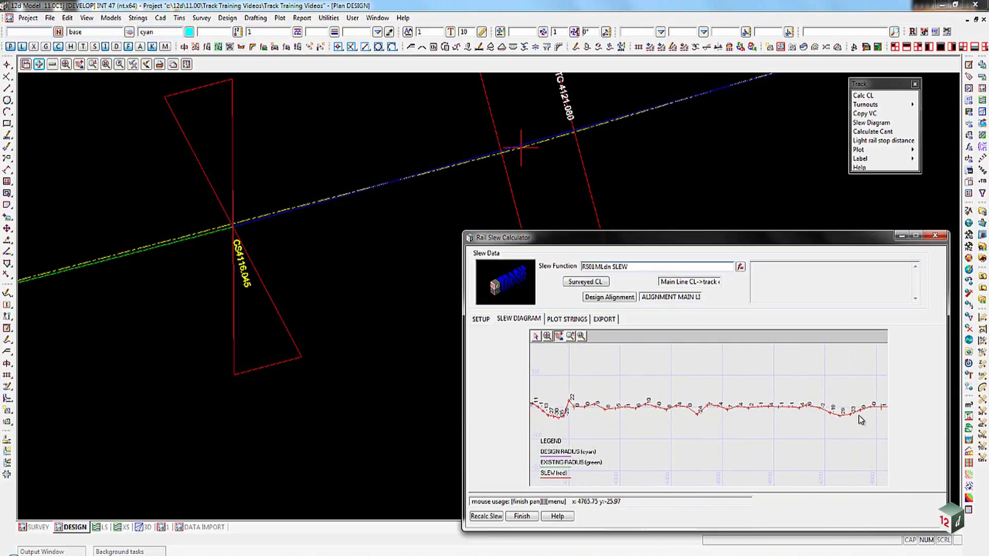
pyautogui.click(852, 418)
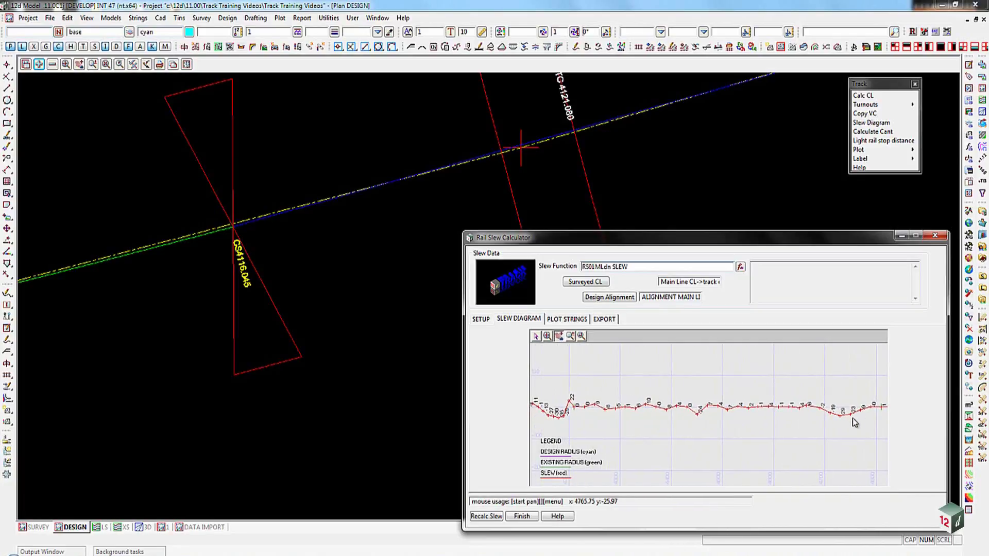
pyautogui.click(566, 411)
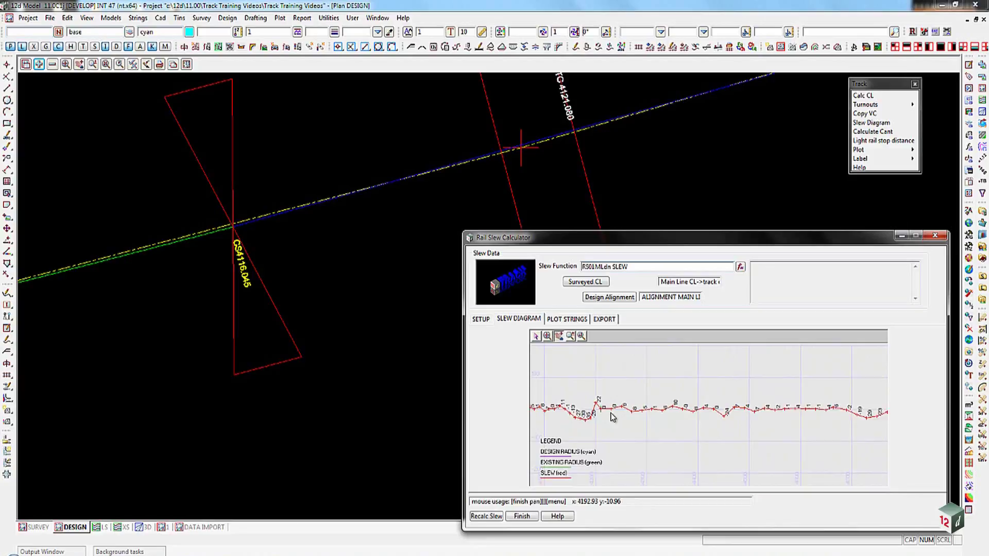
pyautogui.click(836, 420)
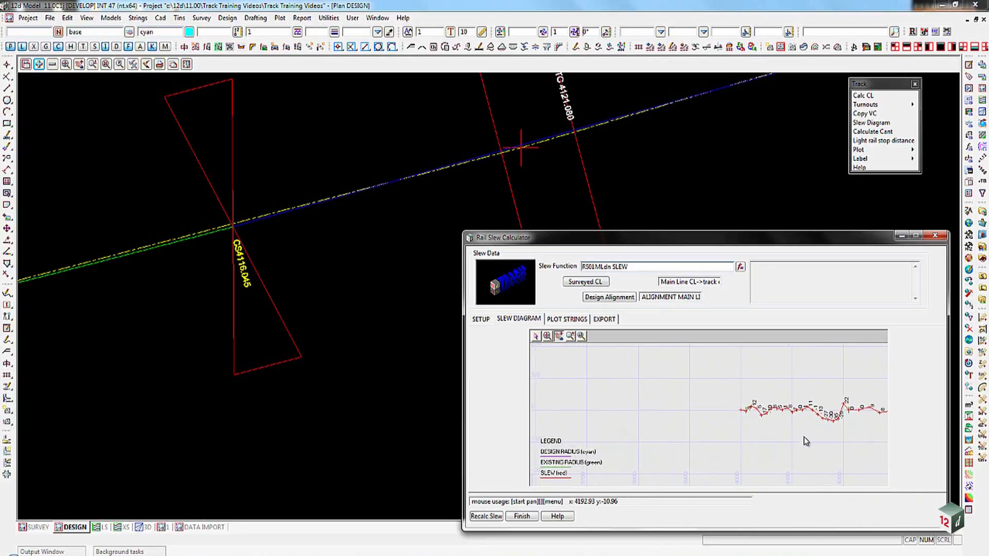
pyautogui.click(781, 415)
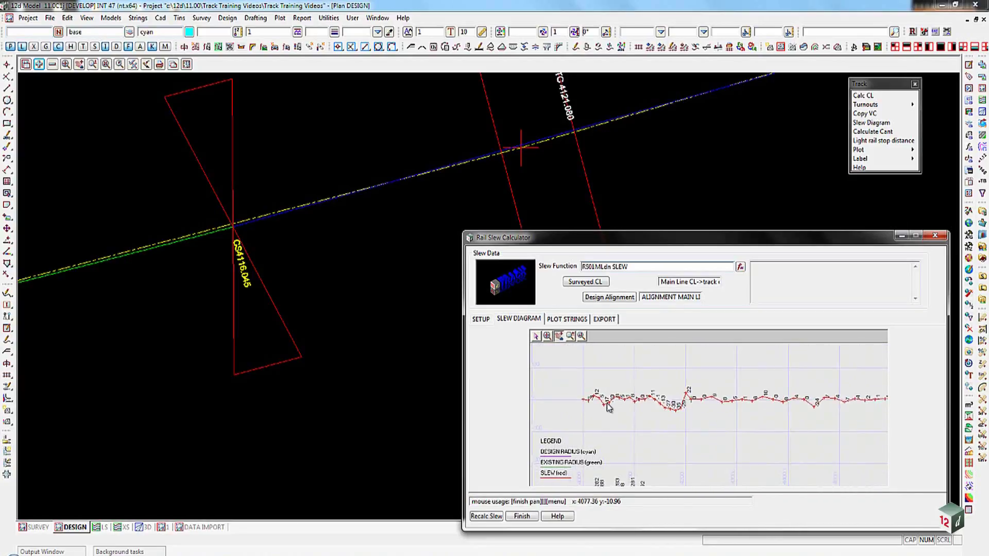
pyautogui.click(540, 405)
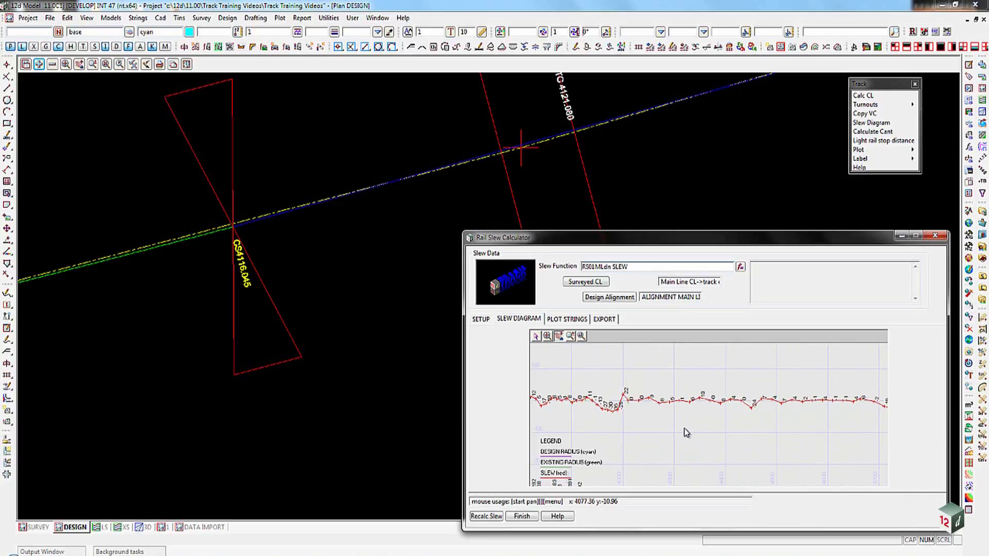
# - Stretch the slew diagram vertically with the dynamic zoom tool
pyautogui.click(570, 336)
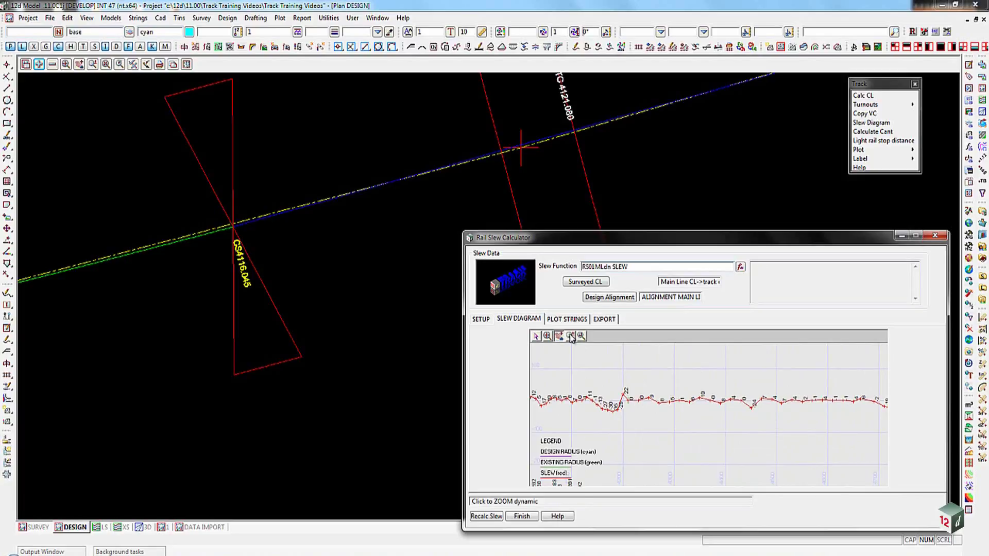
pyautogui.click(706, 416)
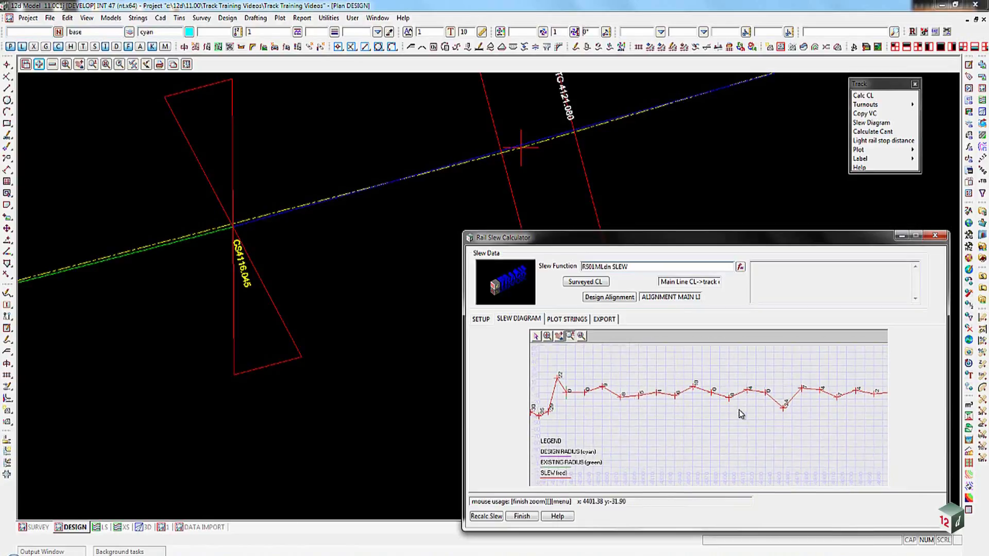
pyautogui.click(742, 367)
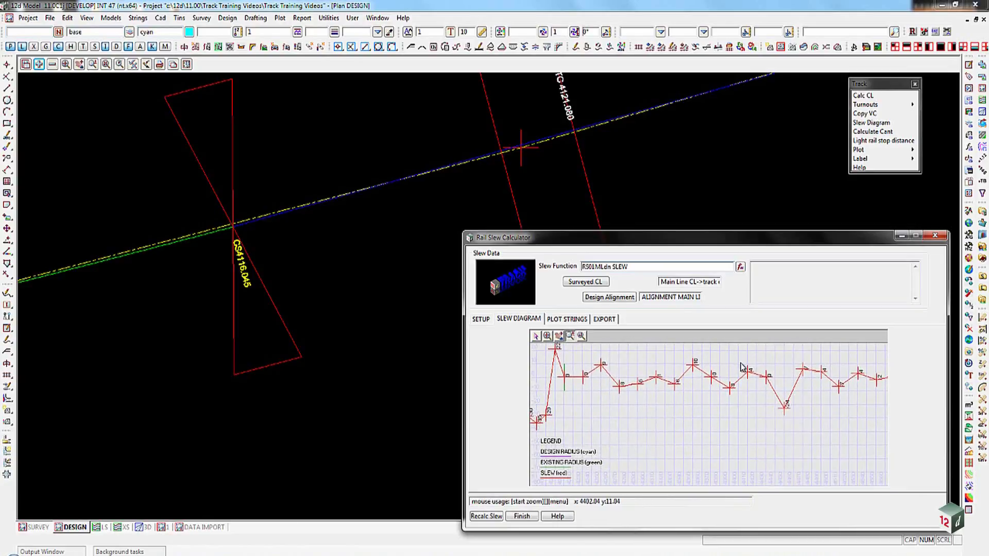
# - Pan the diagram to the deepest slew dip and the sharp spike after it
pyautogui.click(559, 335)
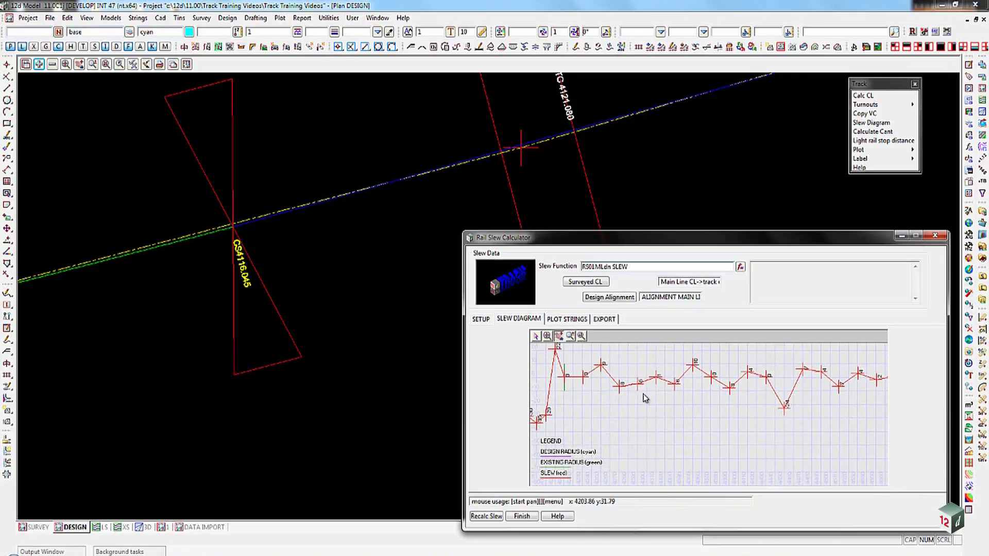
pyautogui.click(658, 406)
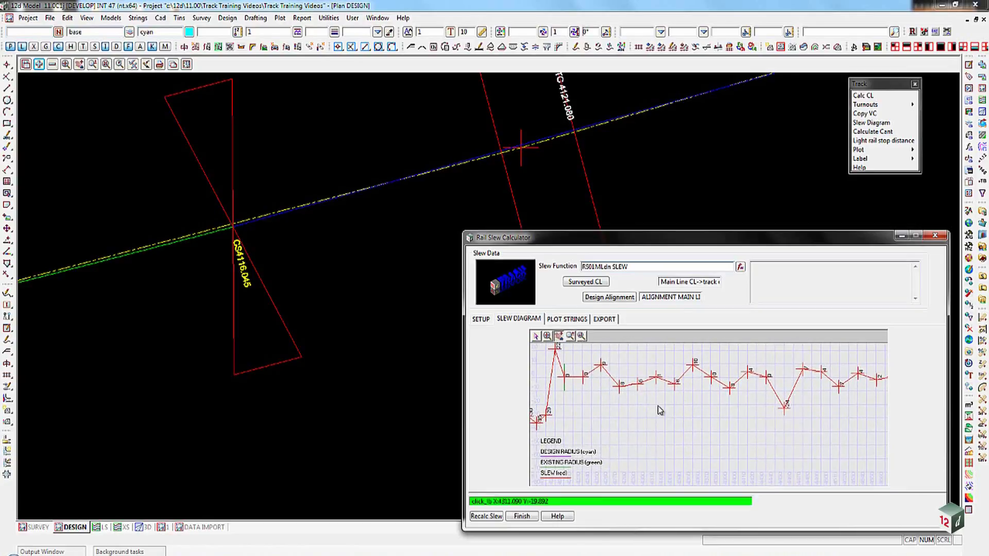
pyautogui.click(783, 431)
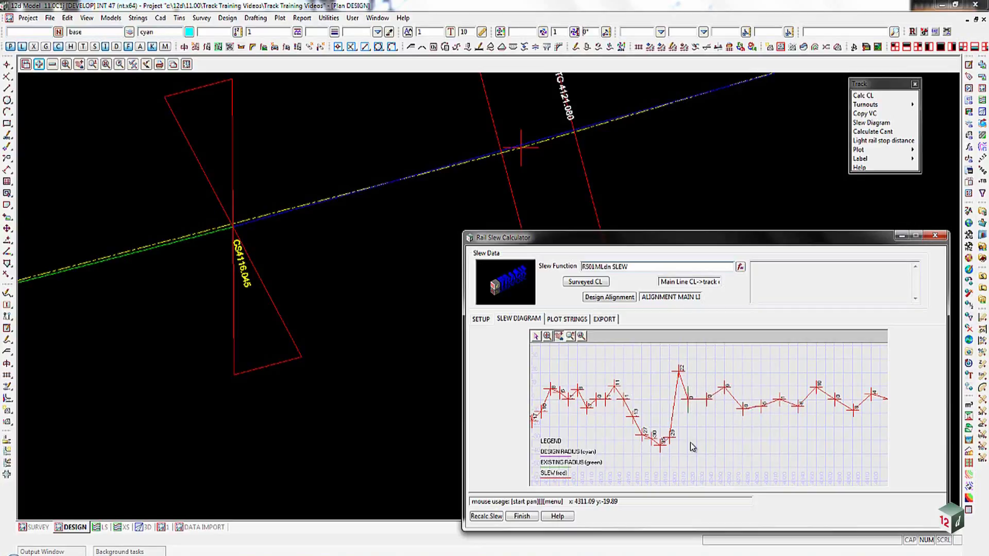
# - Turn on slew offset strings named RS01MLdn SLEW OFFSETS in a same-named model, scale factor 1
pyautogui.click(548, 338)
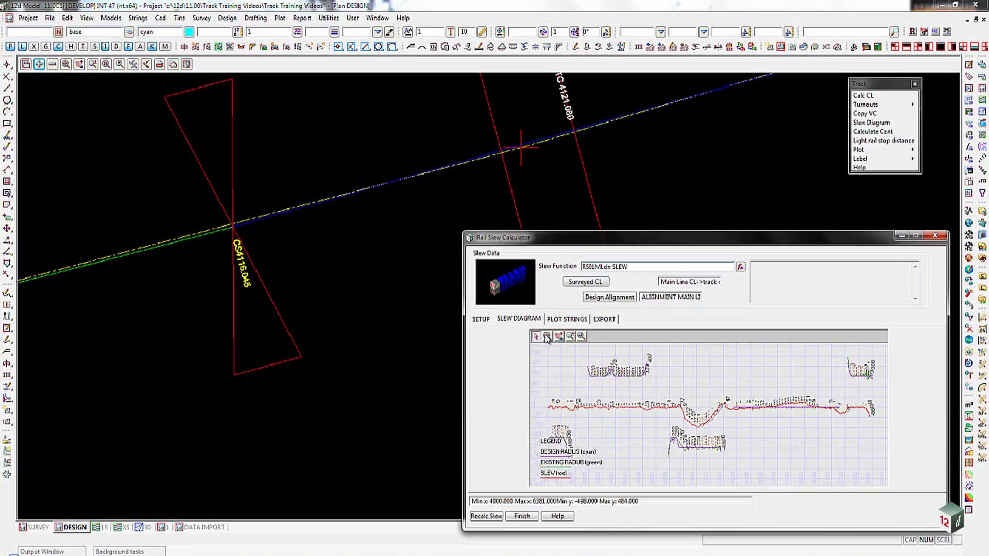
pyautogui.click(566, 319)
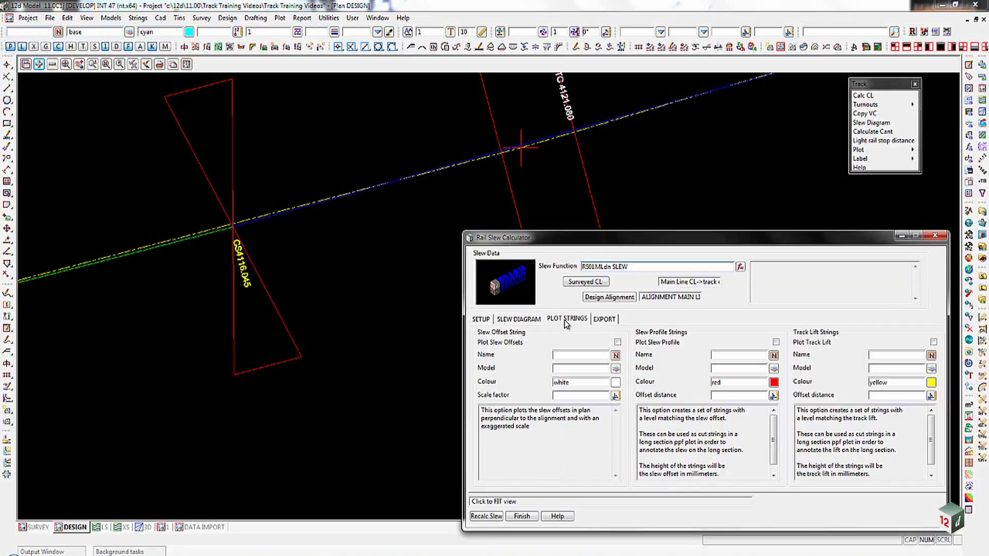
pyautogui.click(617, 343)
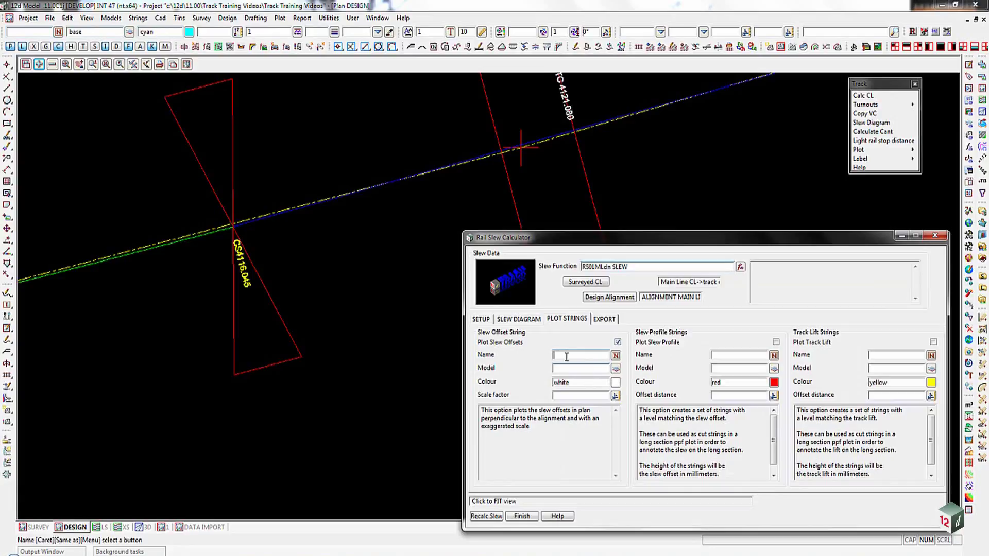
pyautogui.write('RS')
pyautogui.write('01')
pyautogui.write('ML')
pyautogui.write('d')
pyautogui.write('n')
pyautogui.write(' S')
pyautogui.write('LEW OF')
pyautogui.write('FSETS')
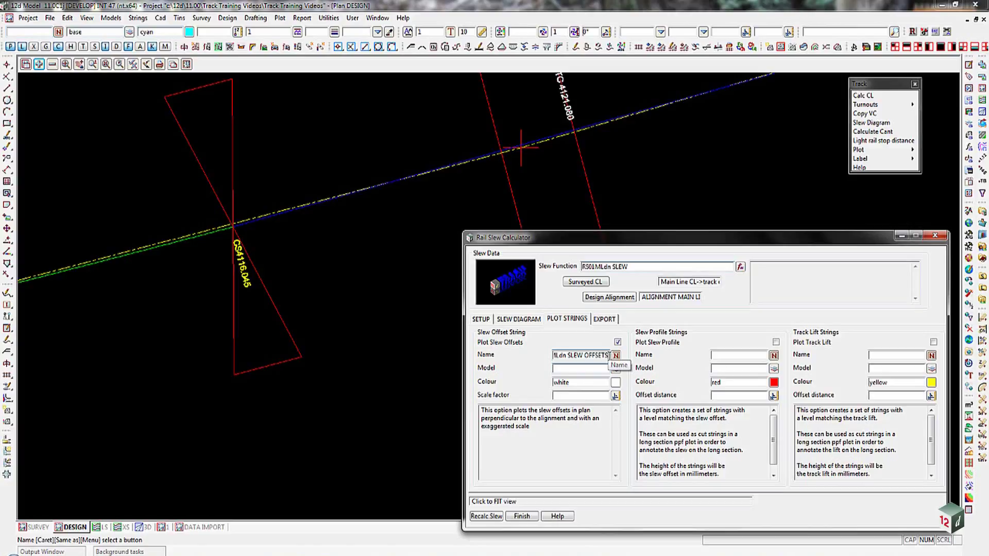
pyautogui.click(582, 355)
pyautogui.hotkey('ctrl', 'c')
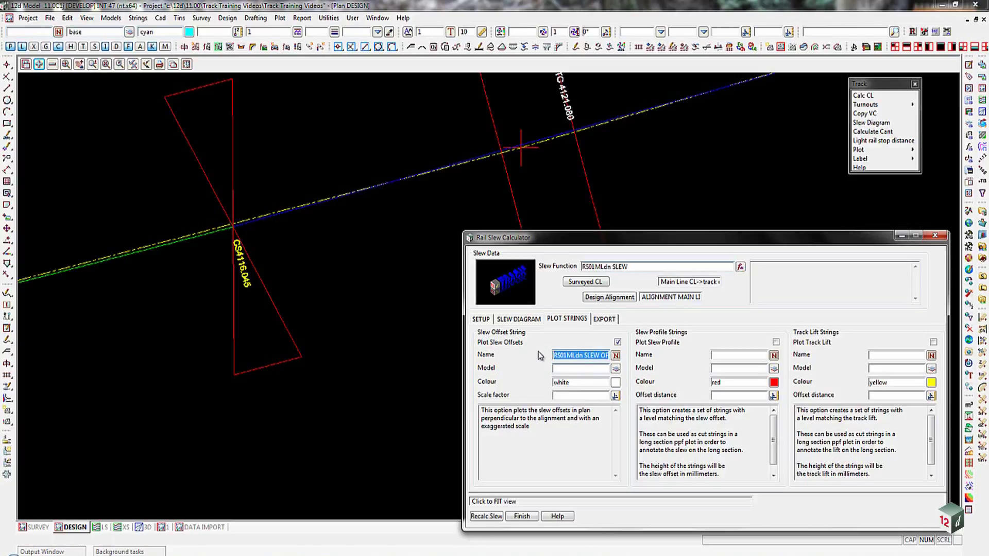
pyautogui.click(568, 369)
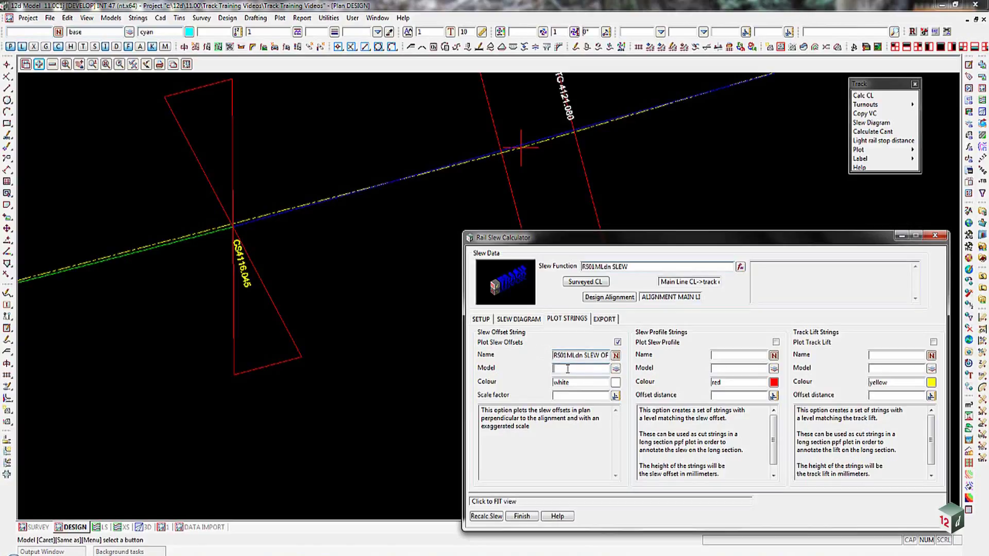
pyautogui.hotkey('ctrl', 'v')
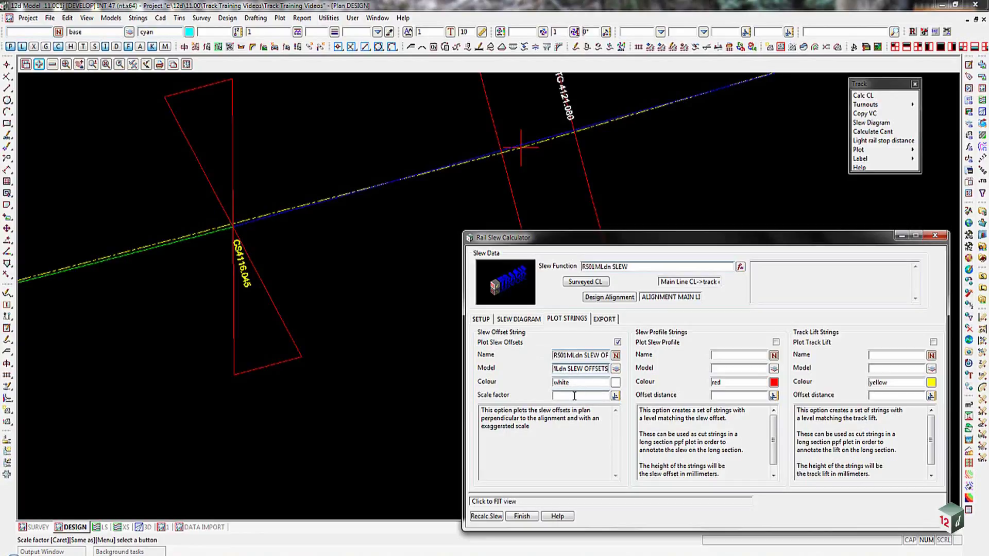
pyautogui.write('1')
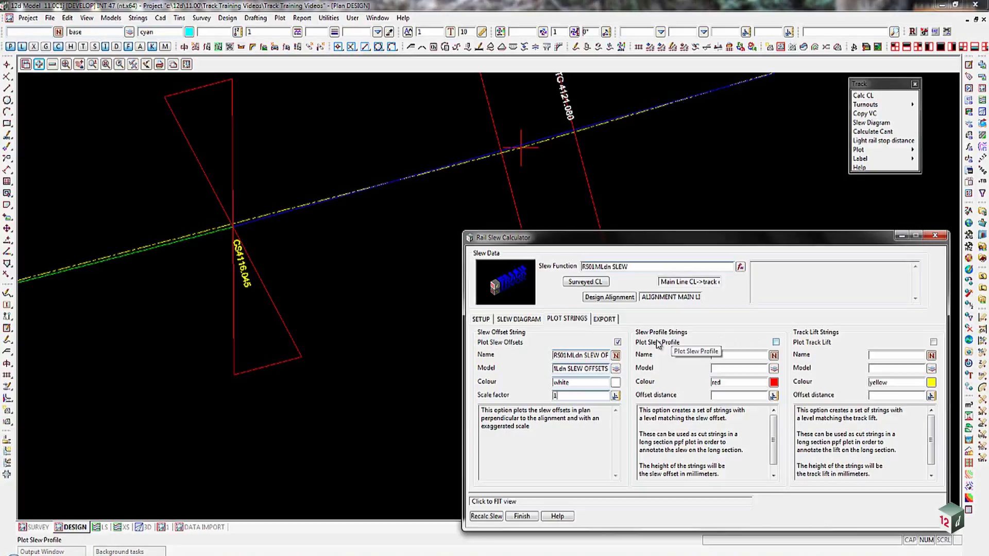
# - Enable slew profile strings named RS01MLdn SLEW PROFILE in a same-named model, offset distance 1
pyautogui.click(776, 342)
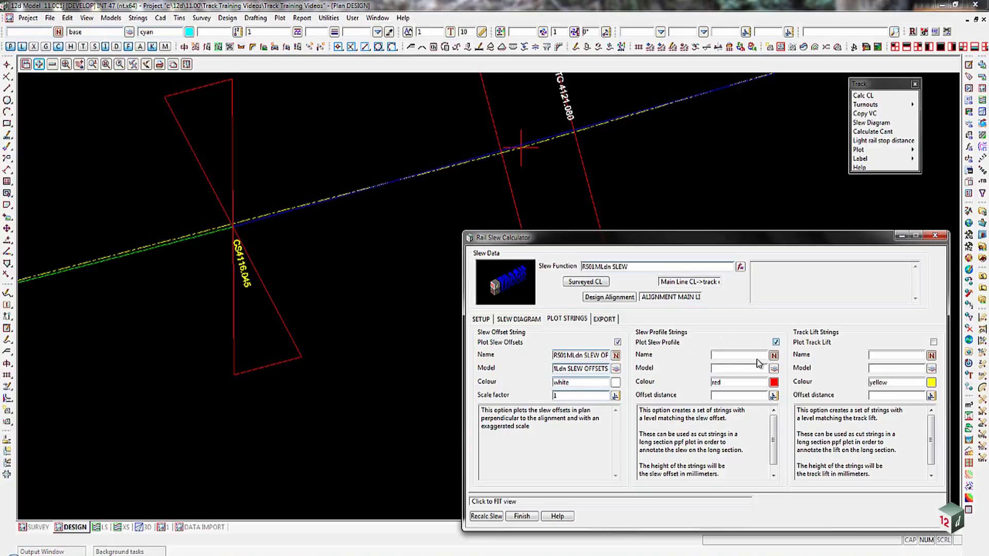
pyautogui.click(720, 356)
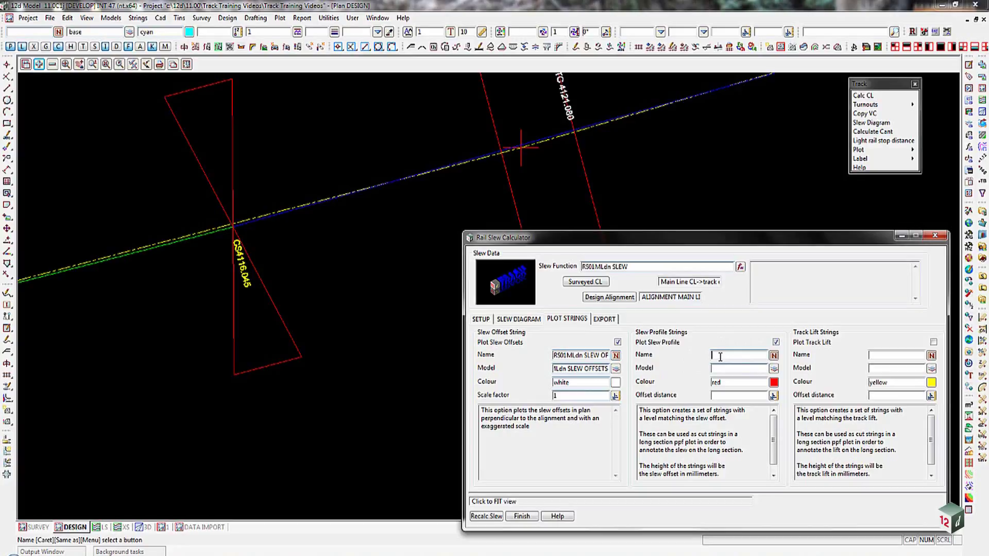
pyautogui.hotkey('ctrl', 'v')
pyautogui.moveTo(768, 356); pyautogui.dragTo(744, 357)
pyautogui.write('PROFILE')
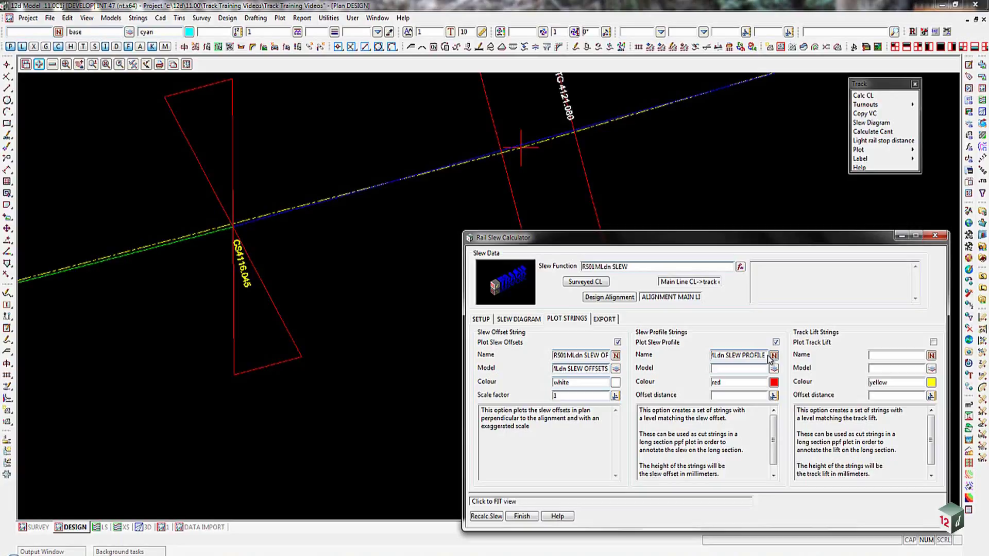
pyautogui.moveTo(765, 356); pyautogui.dragTo(702, 360)
pyautogui.hotkey('ctrl', 'c')
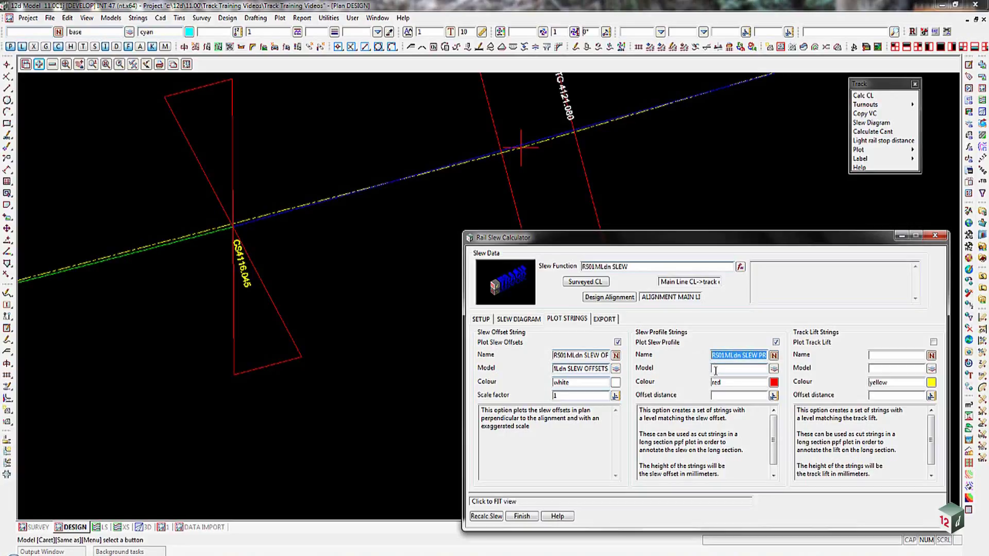
pyautogui.click(715, 369)
pyautogui.hotkey('ctrl', 'v')
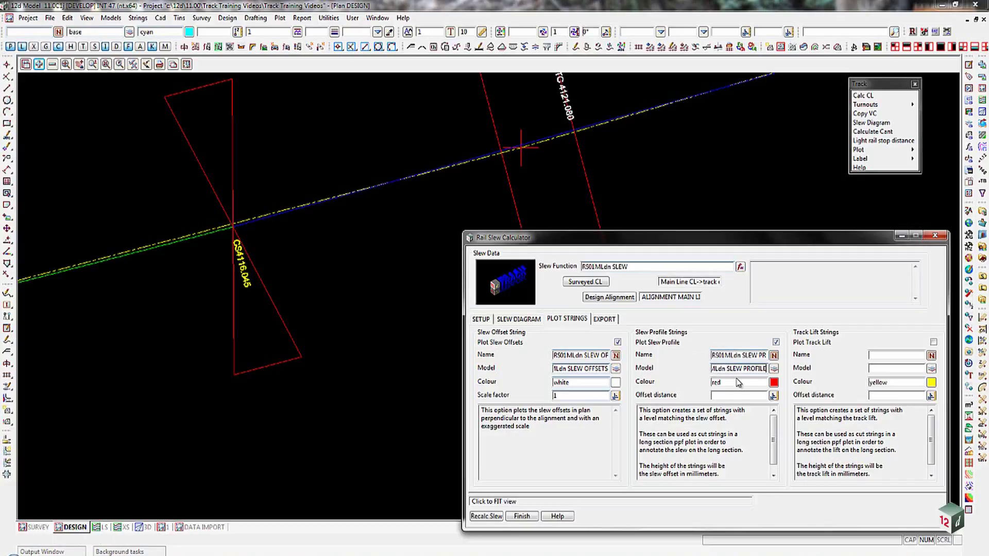
pyautogui.click(715, 395)
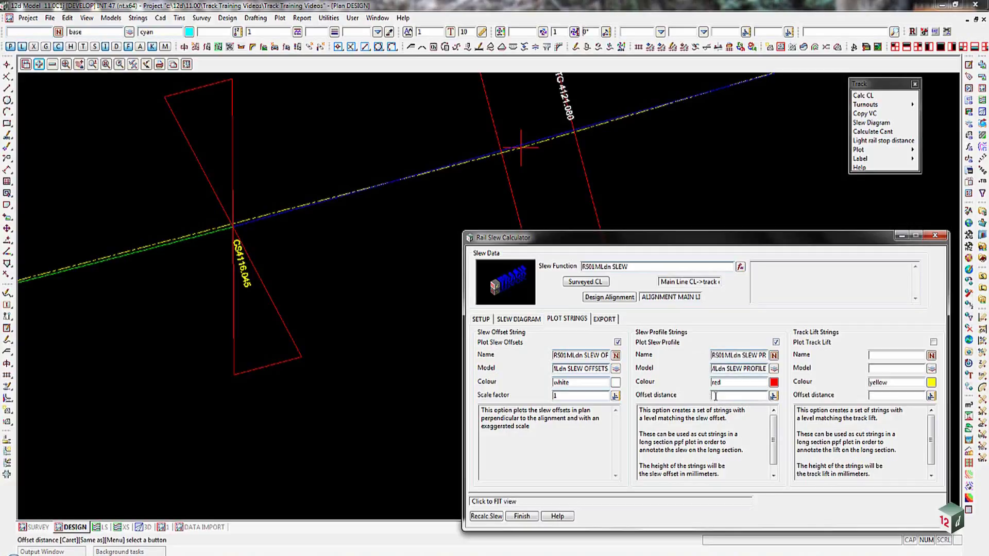
pyautogui.write('1')
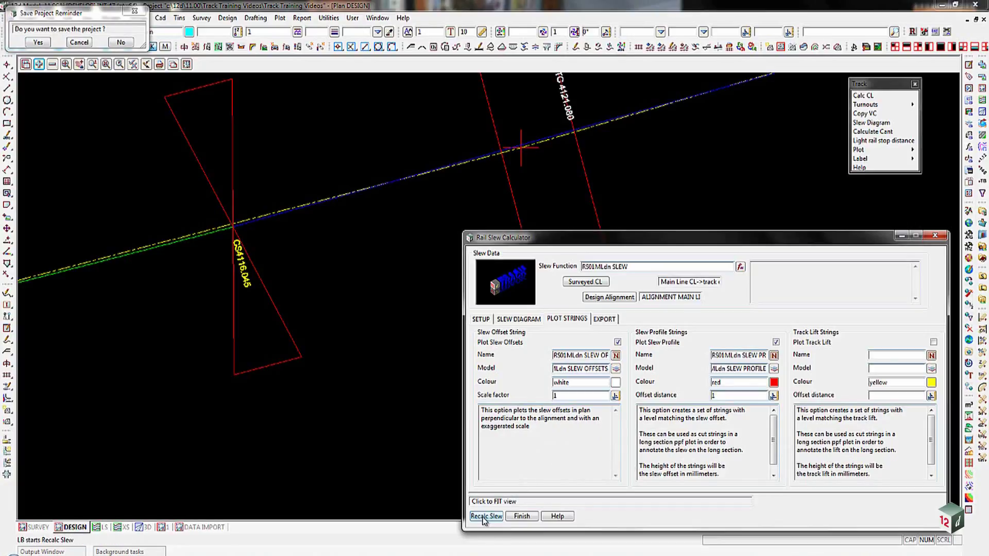
# - Recalculate the slew and add the RS01MLdn SLEW OFFSETS model to the plan
pyautogui.click(484, 517)
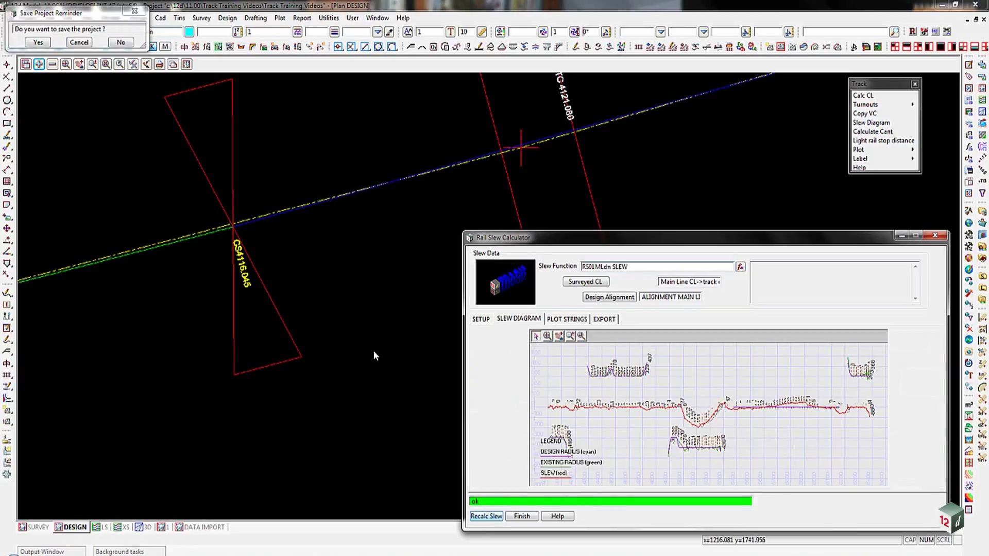
pyautogui.click(40, 66)
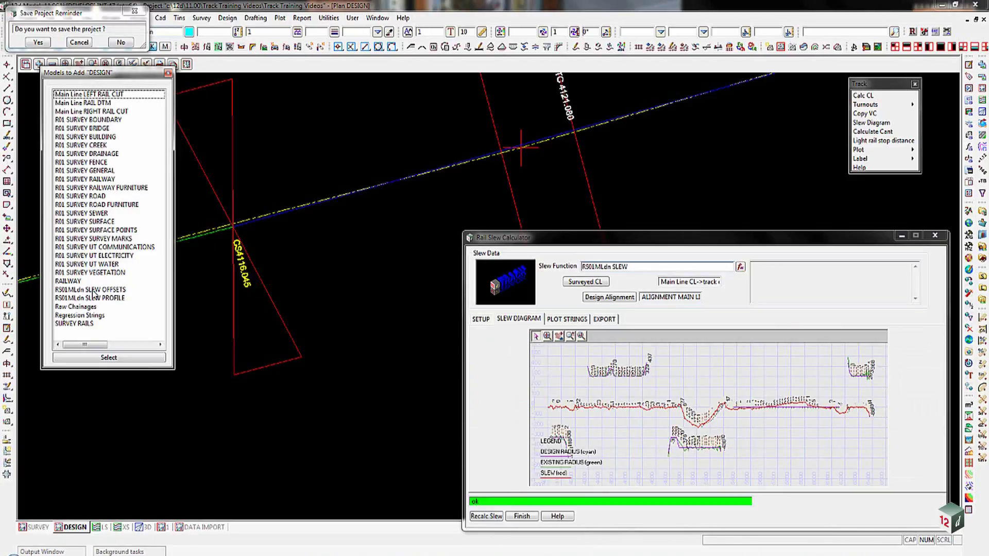
pyautogui.doubleClick(93, 290)
# - Zoom the plan near CS4116.045 to read labels like slew 6mm and slew 0mm
pyautogui.scroll(-2, 210, 331)
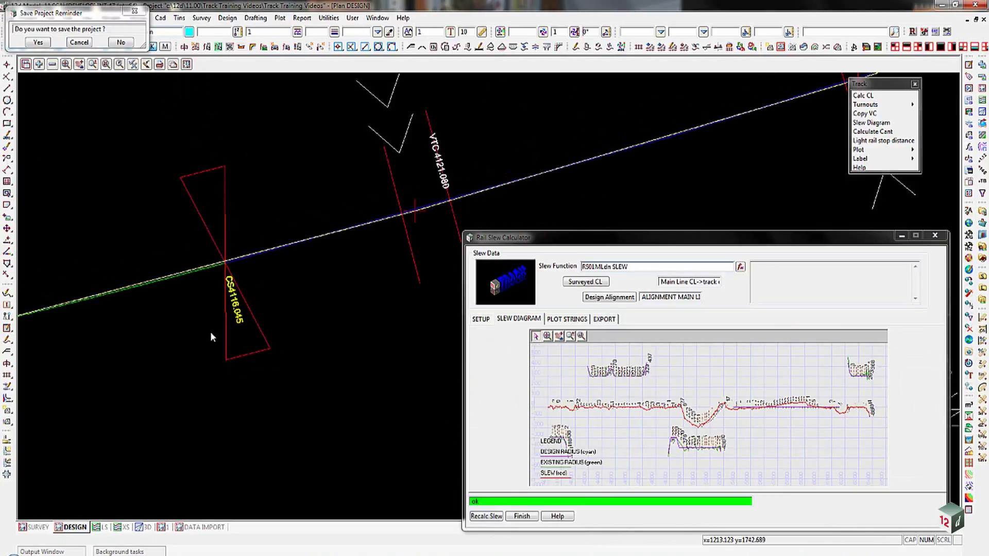
pyautogui.scroll(-1, 211, 331)
pyautogui.scroll(1, 412, 220)
pyautogui.scroll(-1, 324, 276)
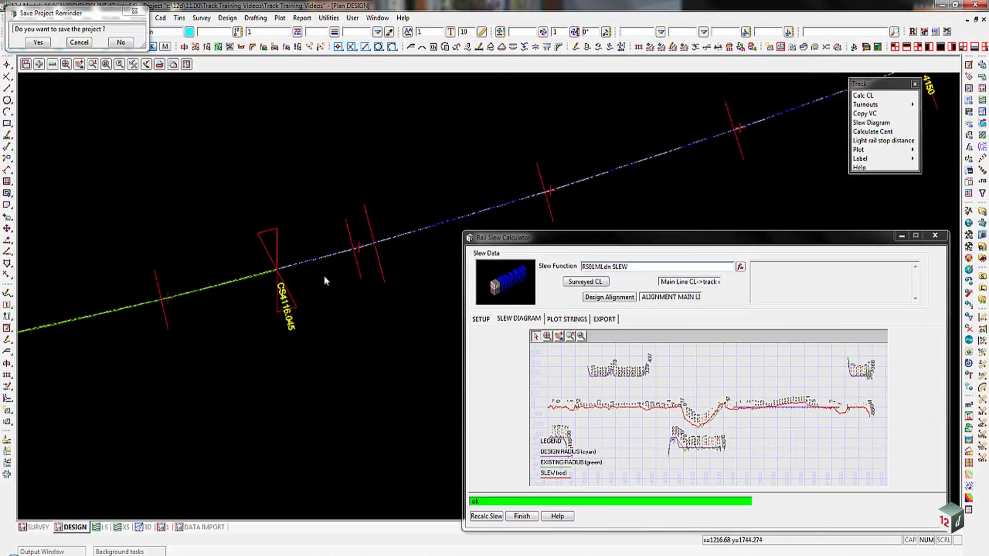
pyautogui.scroll(1, 324, 276)
pyautogui.scroll(1, 257, 286)
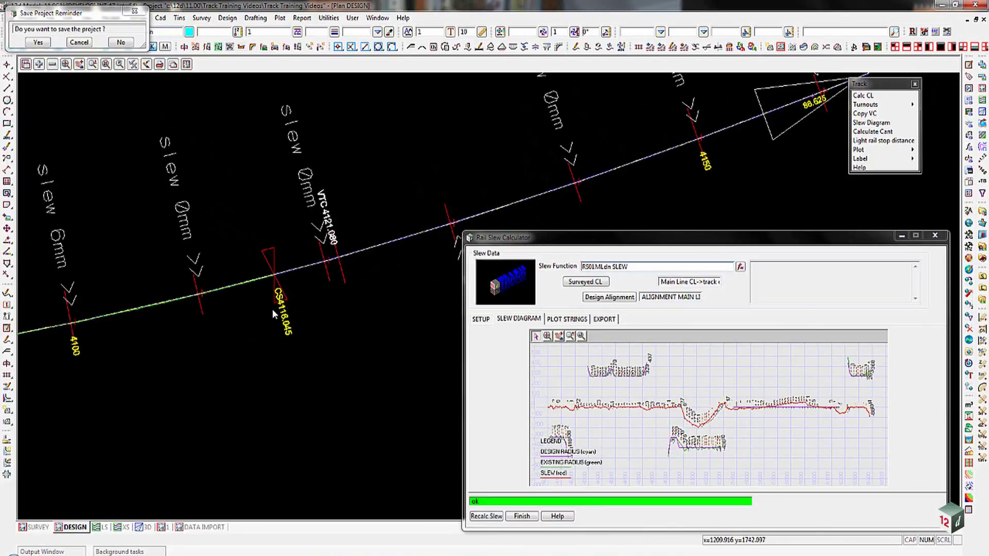
# - Move the calculator off the plan and zoom in to inspect the slew labels and offset lines
pyautogui.moveTo(562, 238); pyautogui.dragTo(422, 514)
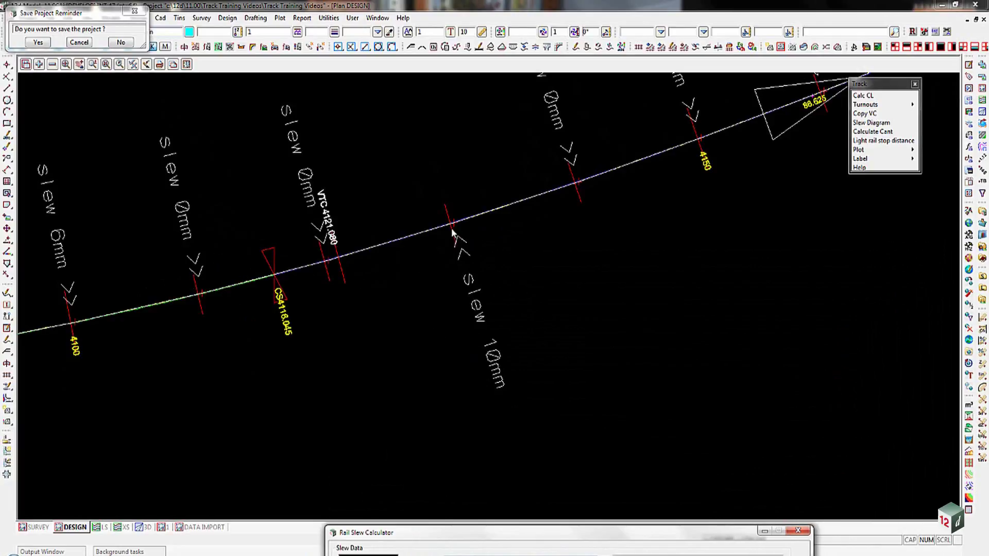
pyautogui.scroll(-3, 422, 288)
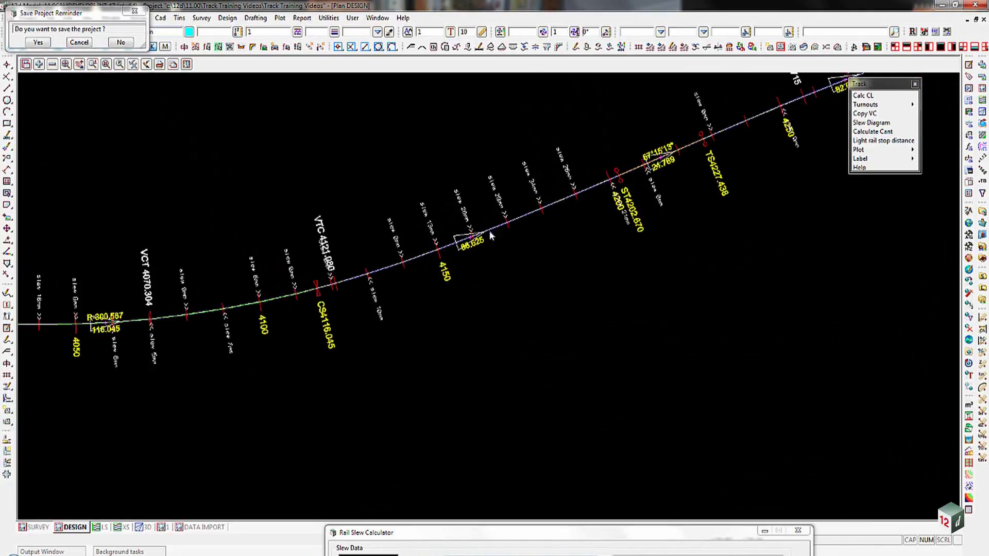
pyautogui.scroll(5, 578, 189)
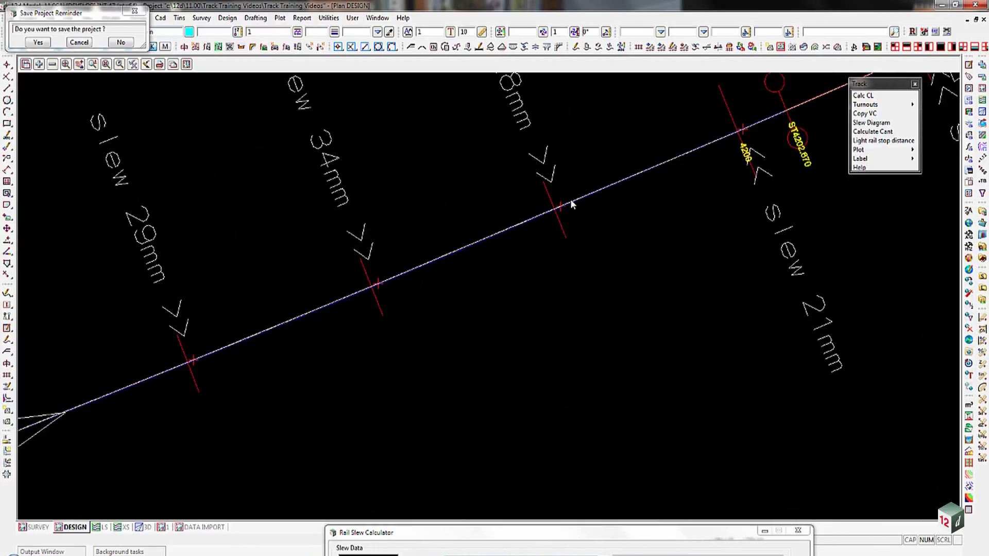
pyautogui.scroll(4, 569, 206)
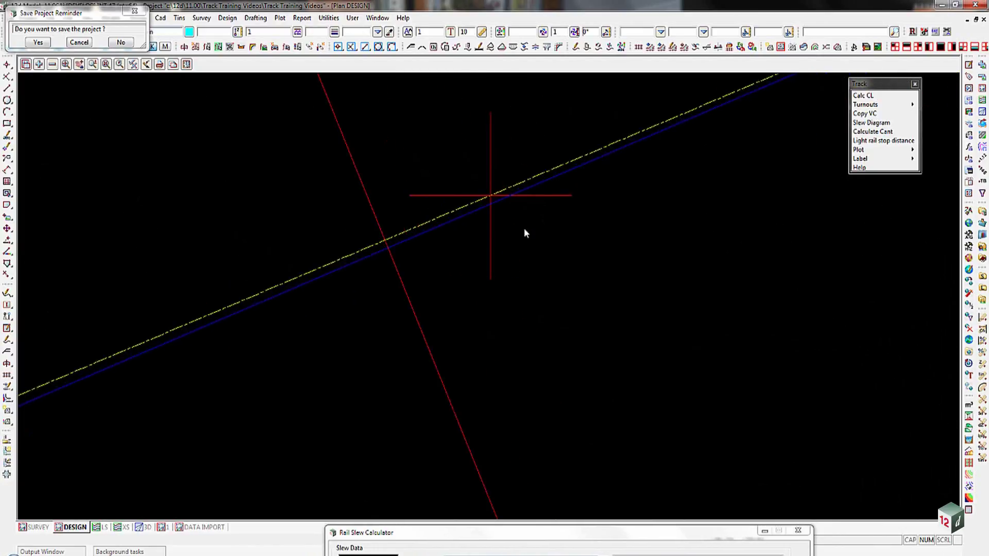
pyautogui.scroll(-5, 415, 306)
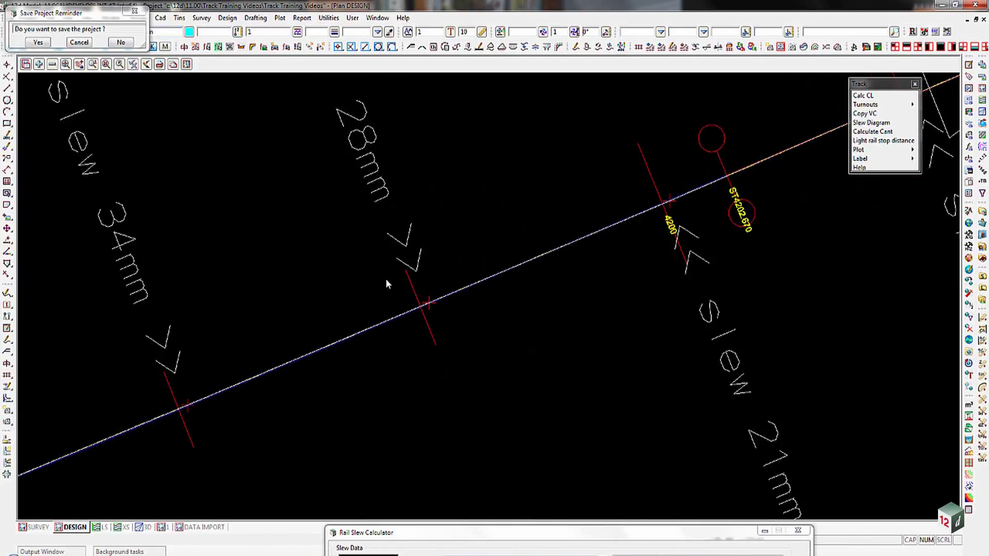
pyautogui.scroll(4, 422, 308)
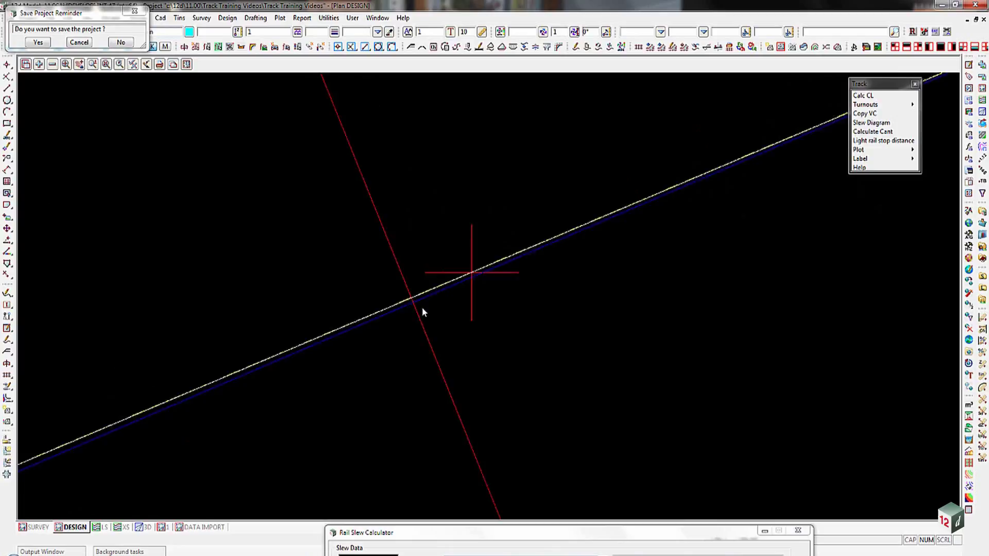
pyautogui.scroll(2, 422, 307)
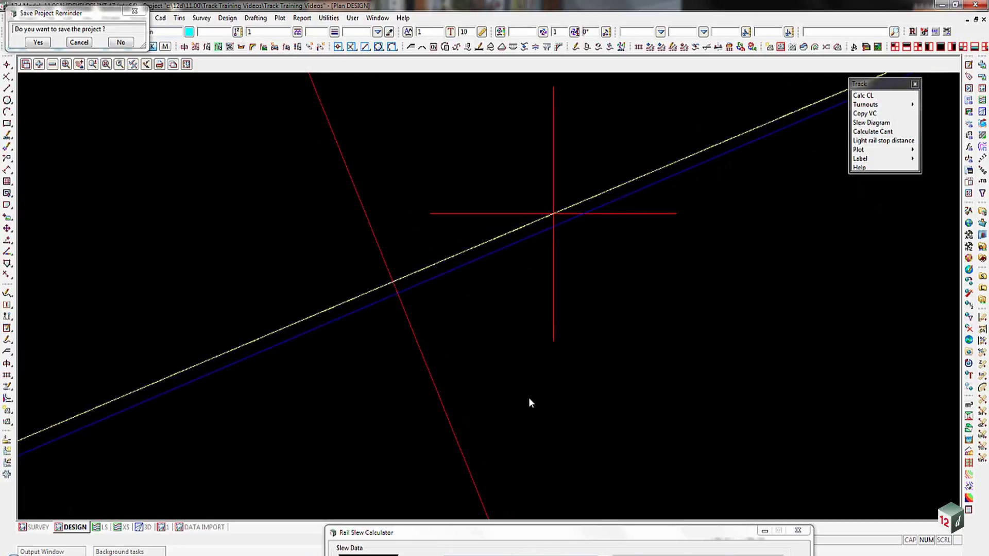
# - Dismiss the Save Project Reminder and bring the Rail Slew Calculator back into view
pyautogui.press('Escape')
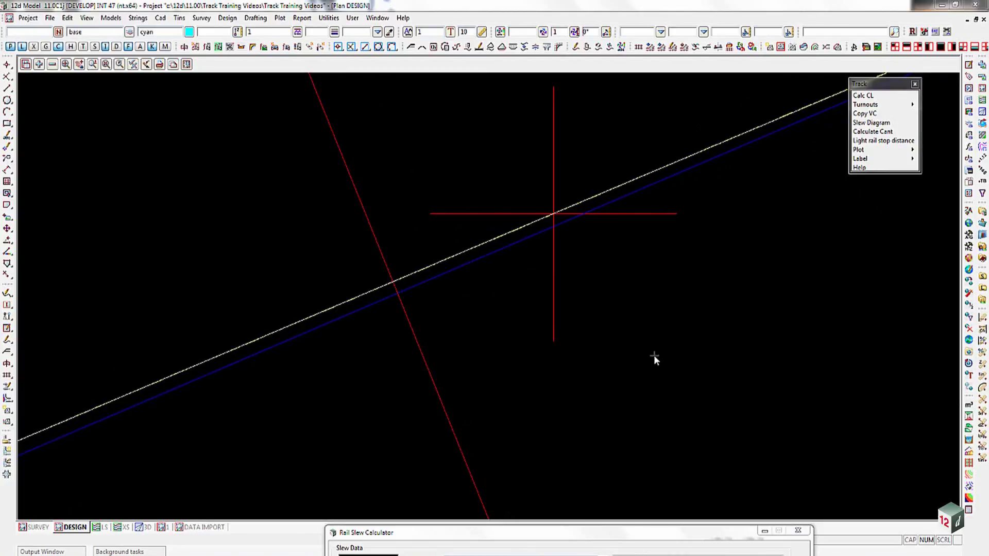
pyautogui.scroll(-5, 519, 333)
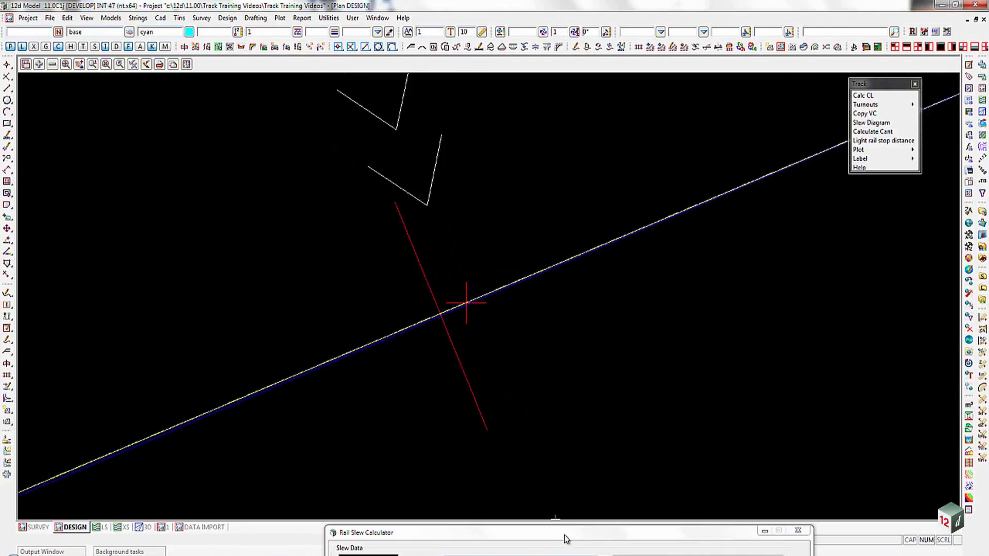
pyautogui.moveTo(574, 531); pyautogui.dragTo(707, 226)
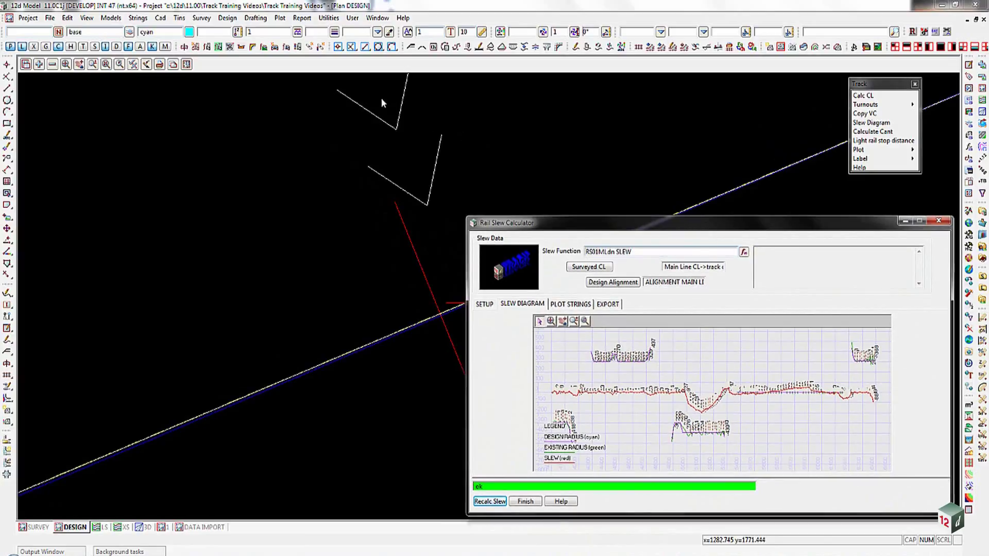
pyautogui.click(304, 22)
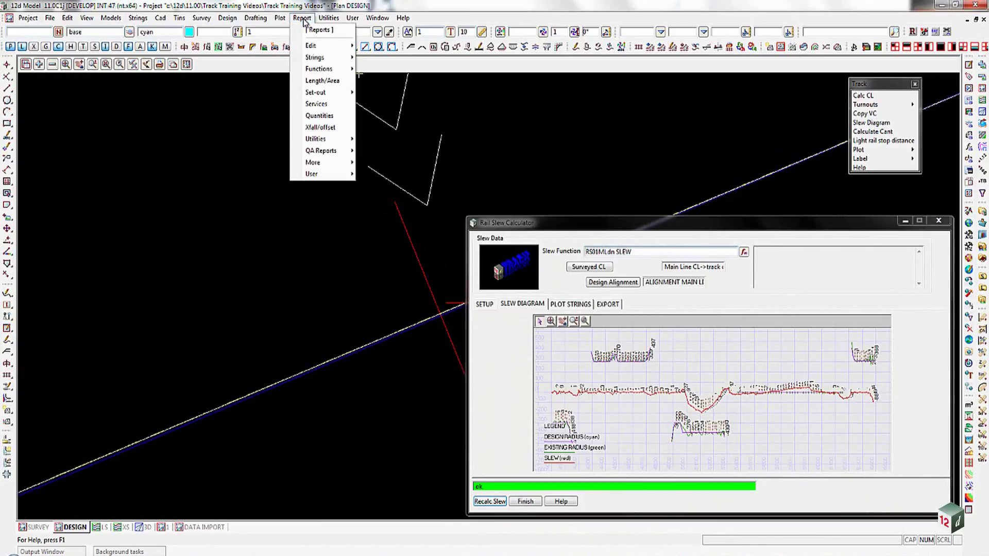
pyautogui.click(316, 128)
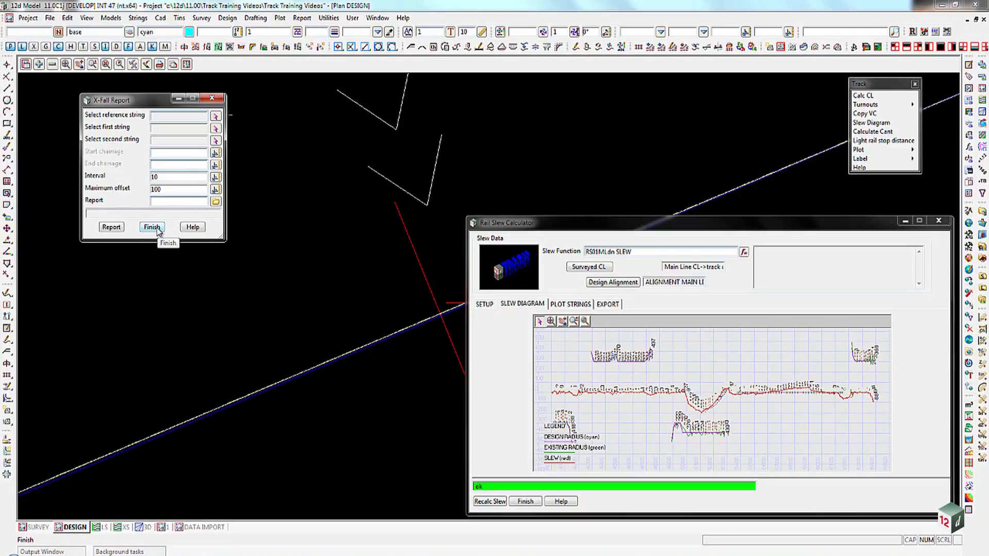
pyautogui.click(153, 227)
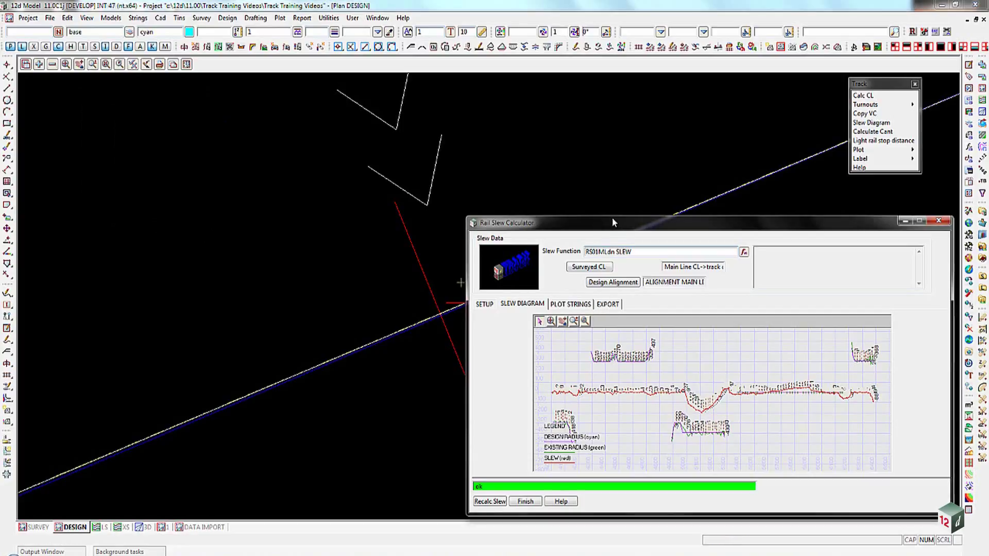
# - Use $LIB\sleweditor.xls as the spreadsheet template and export the slew to CSV 'RS01MNdn SLEW'
pyautogui.click(608, 305)
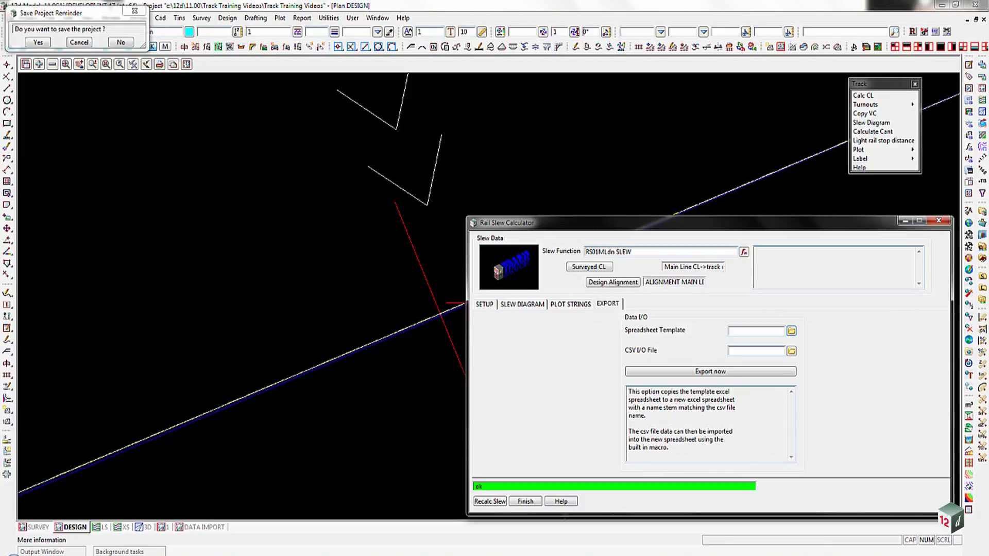
pyautogui.click(791, 331)
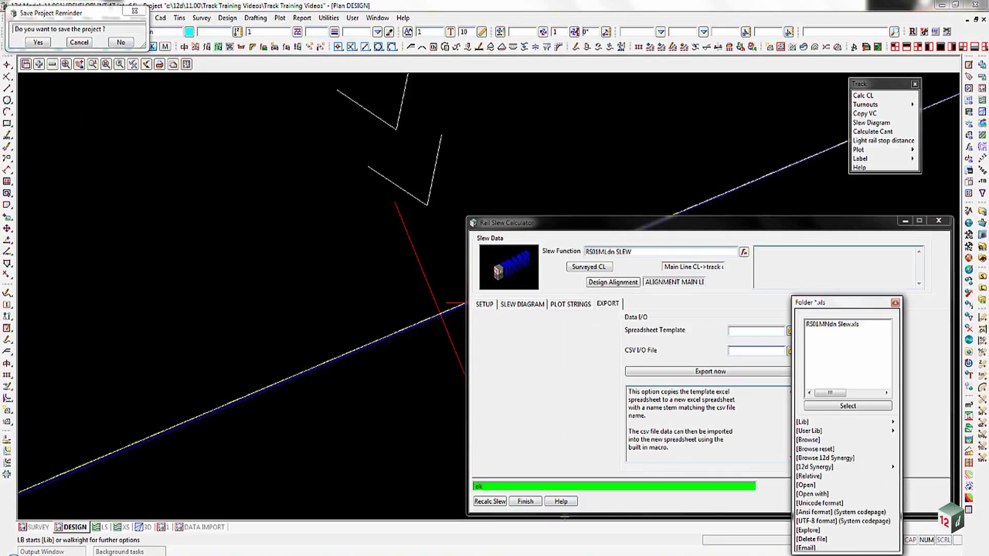
pyautogui.click(803, 422)
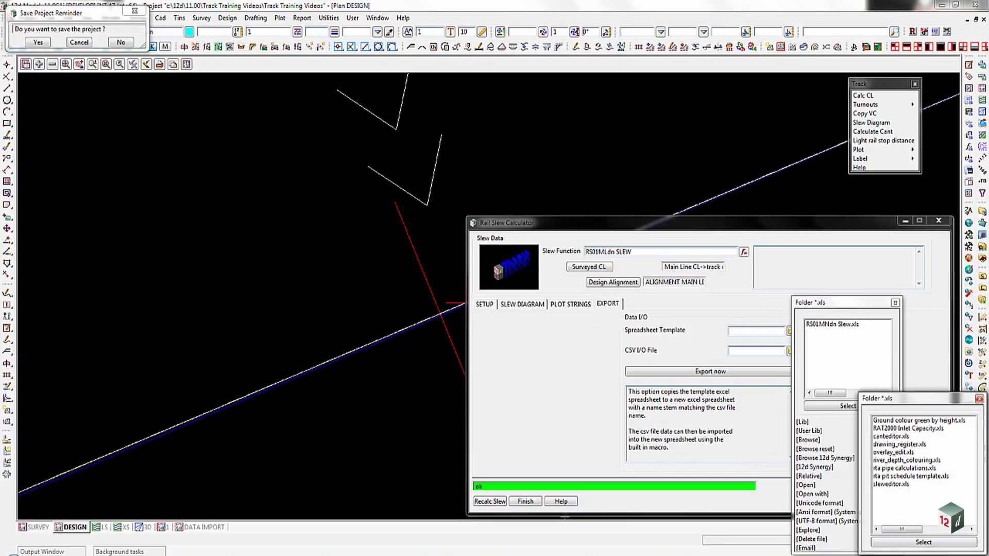
pyautogui.click(891, 485)
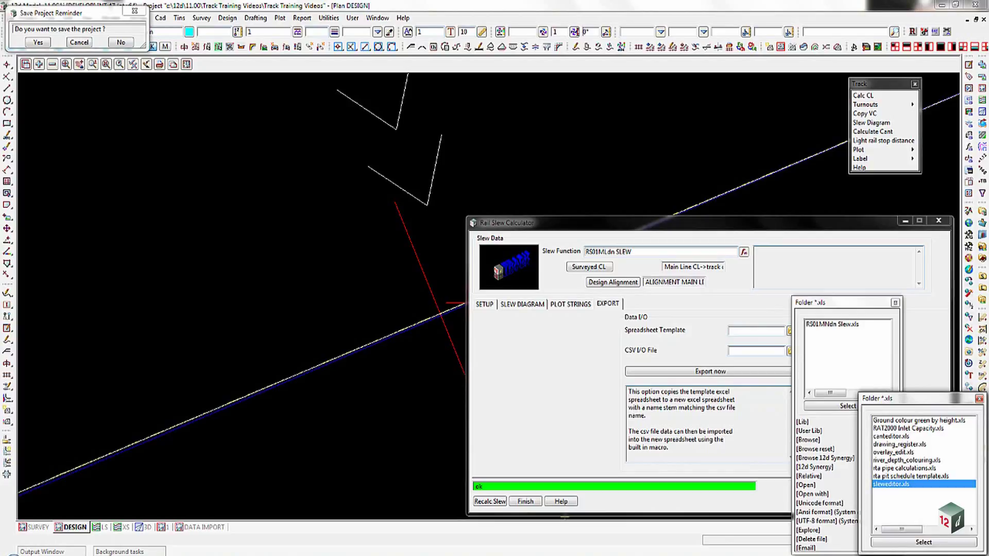
pyautogui.press('Return')
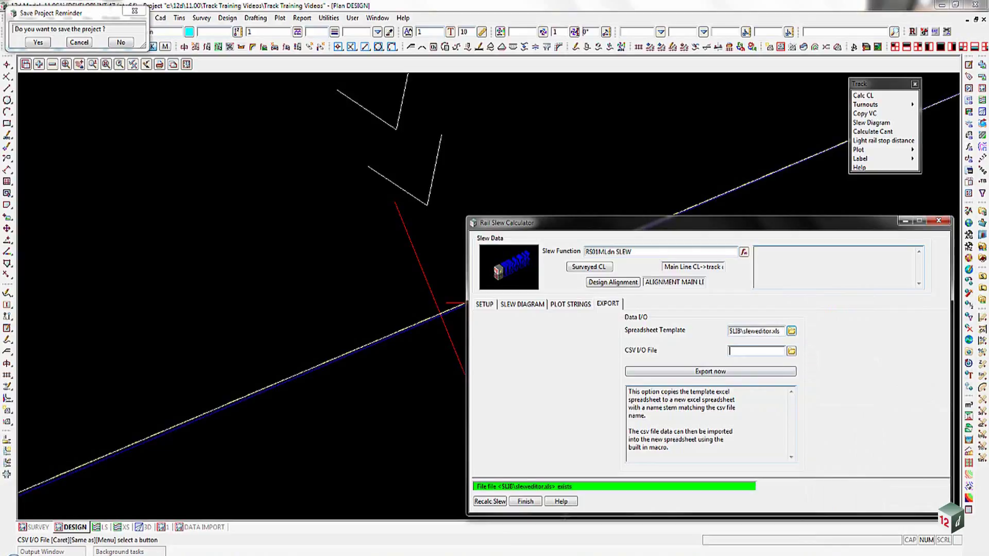
pyautogui.write('RS')
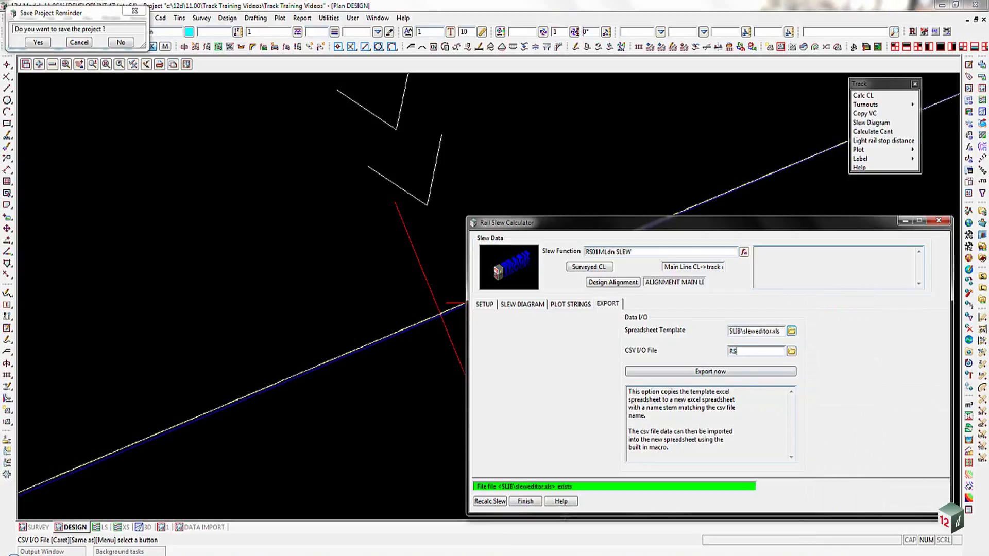
pyautogui.write('01MNdn SLEW')
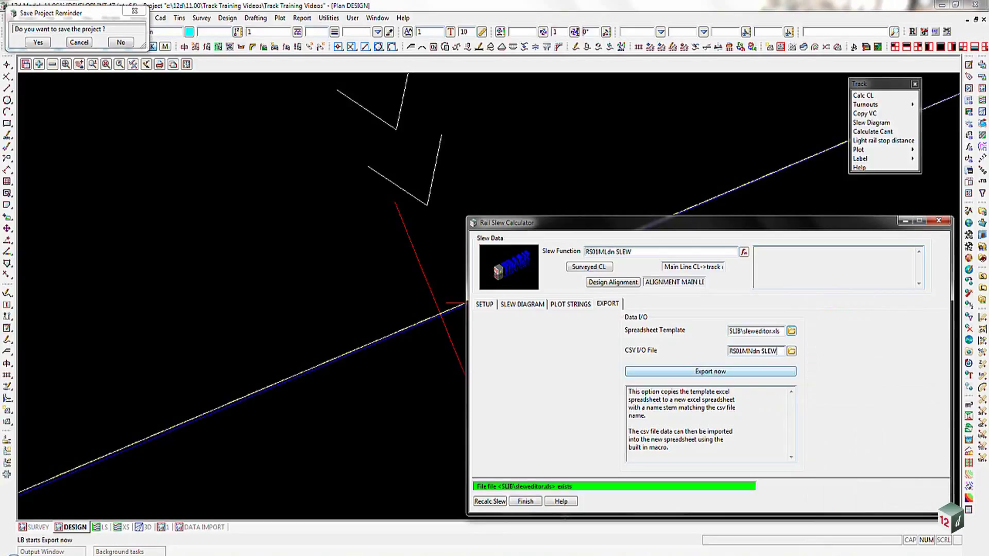
pyautogui.click(713, 371)
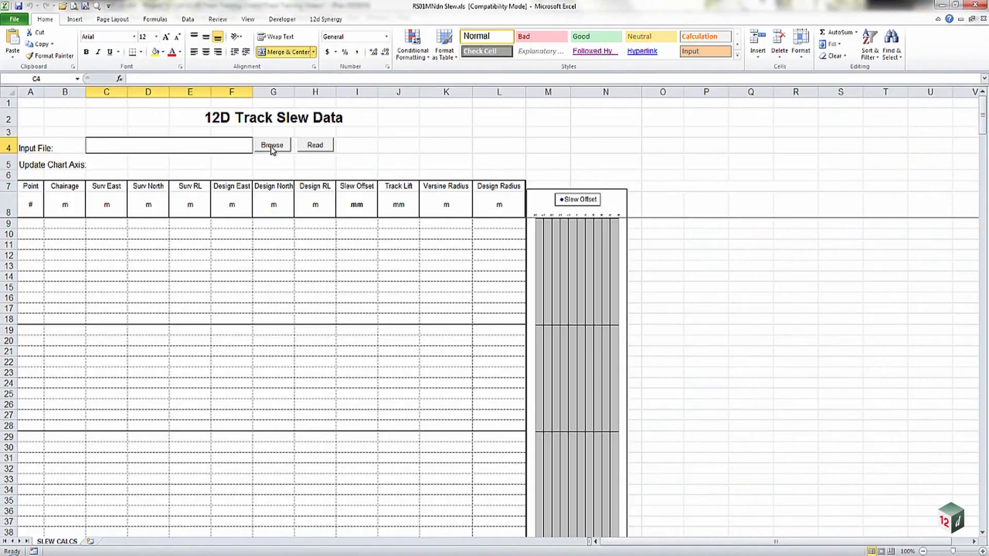
# - Select RS01MNdn Slew.csv as the input file and read its slew data into the sheet
pyautogui.click(272, 146)
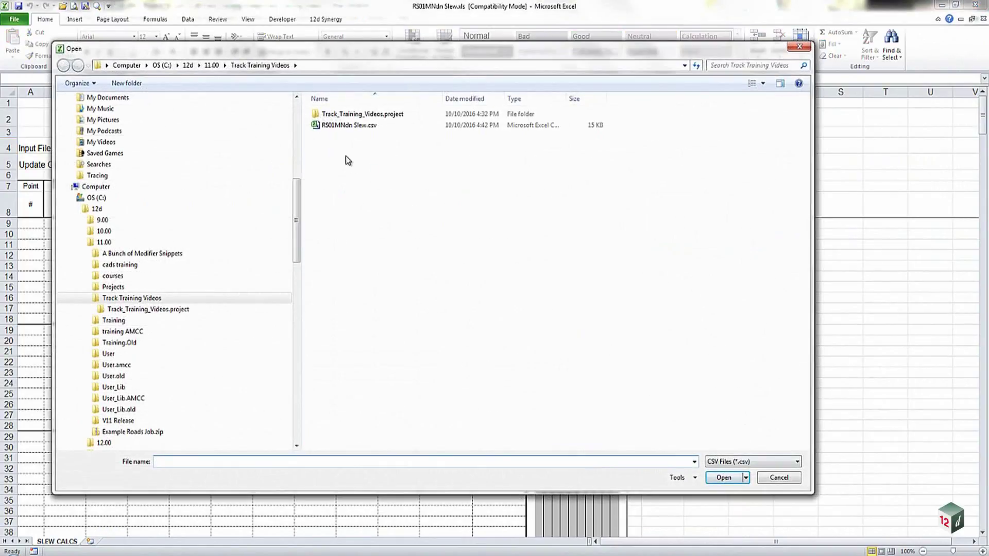
pyautogui.doubleClick(325, 127)
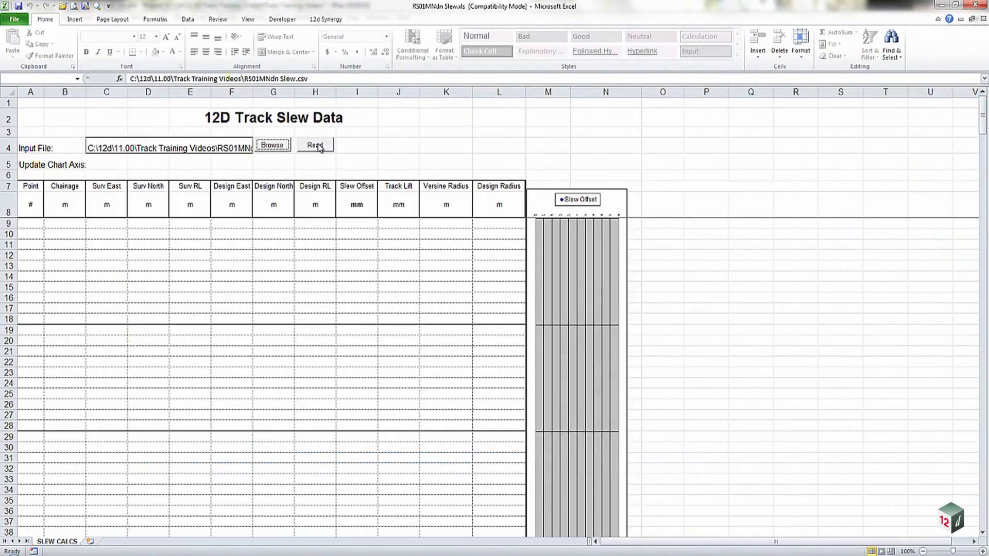
pyautogui.click(319, 146)
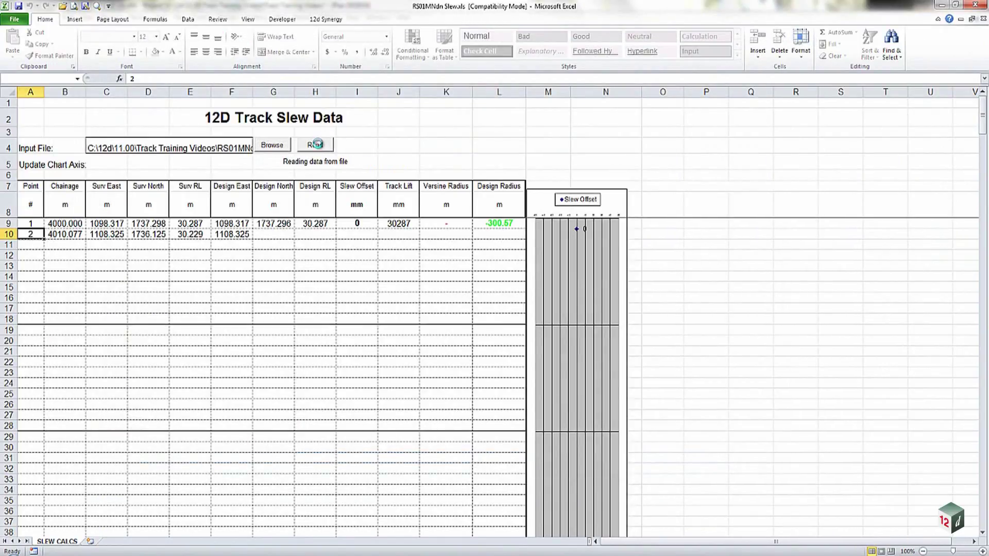